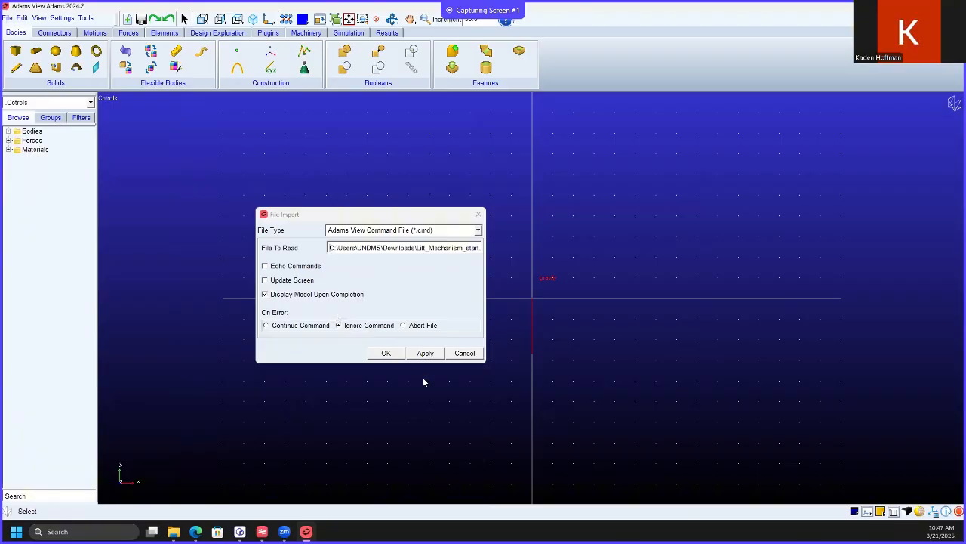
- Import the Lift_Mechanism_start command file and display its model upon completion
left_click(386, 353)
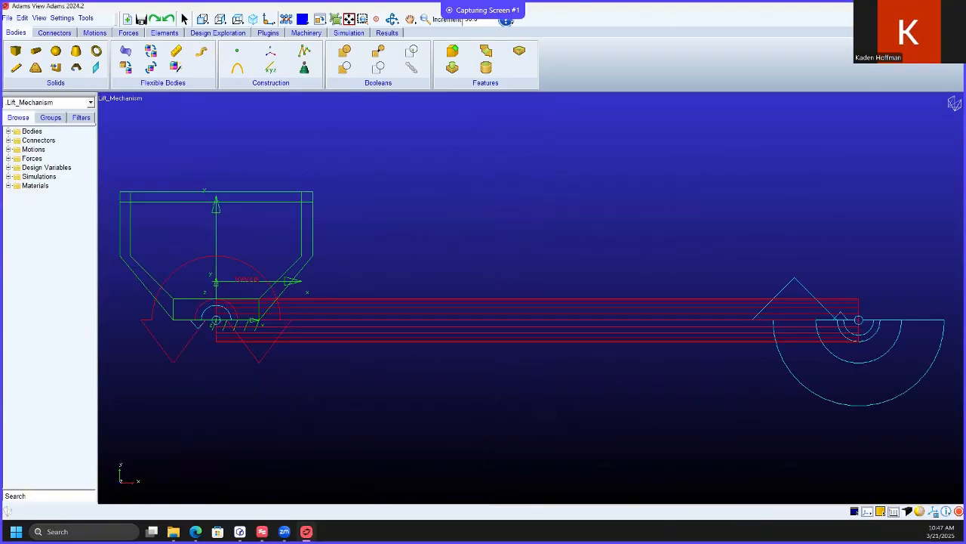
- Create an input-function controls block named theta_desired with the function 0.0
left_click(164, 32)
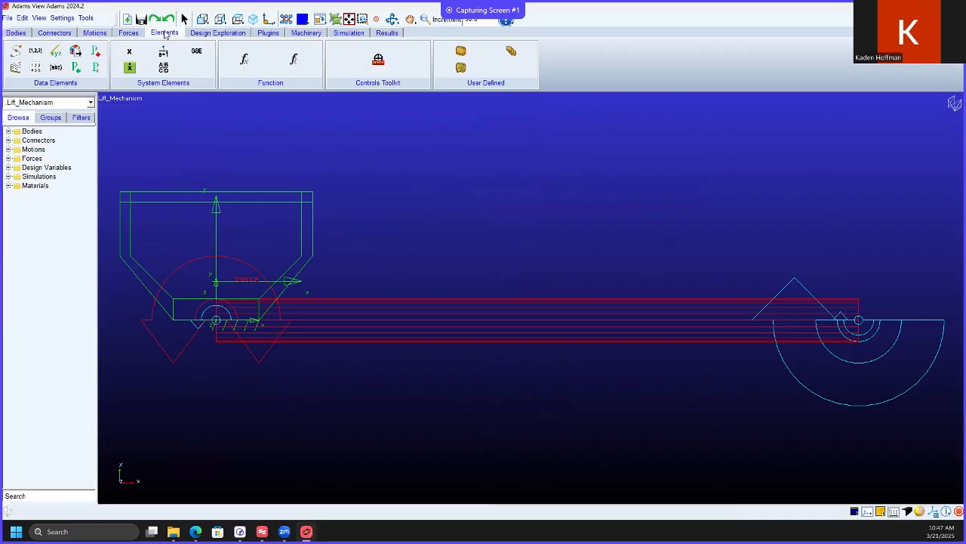
left_click(379, 65)
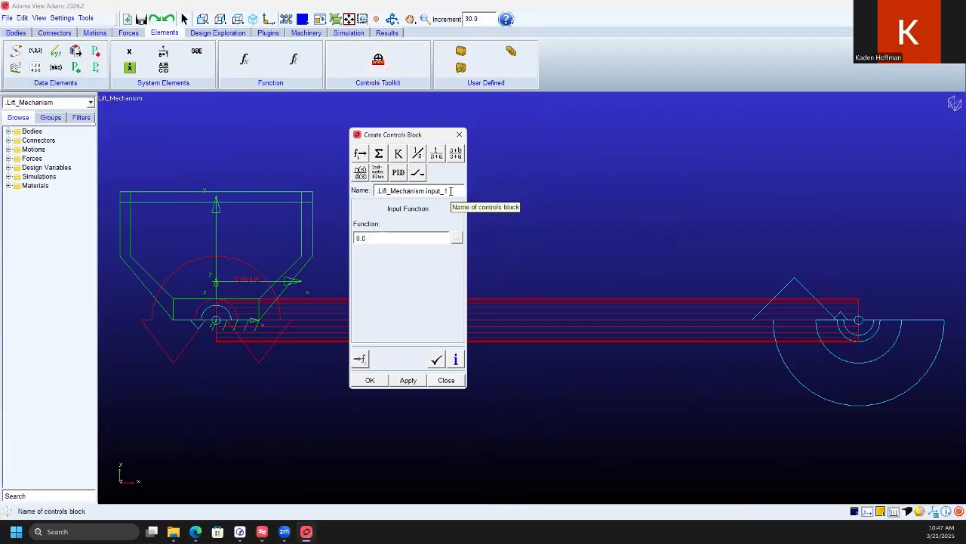
left_click_drag(451, 191, 427, 191)
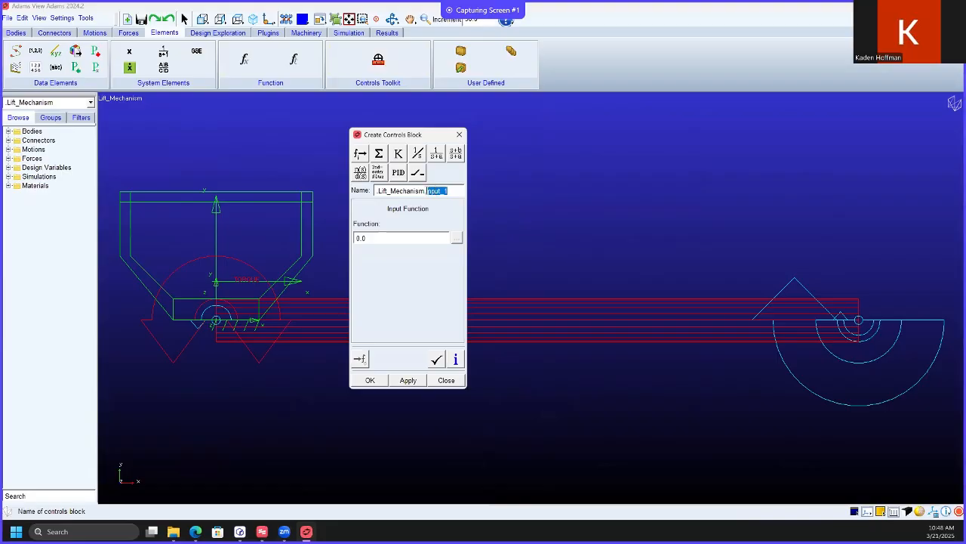
key("BackSpace")
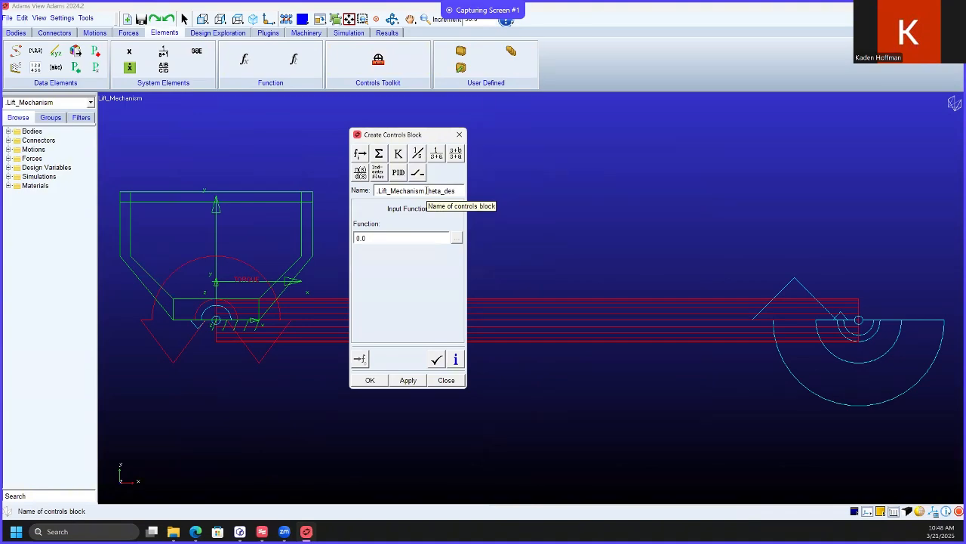
type("theta_desired")
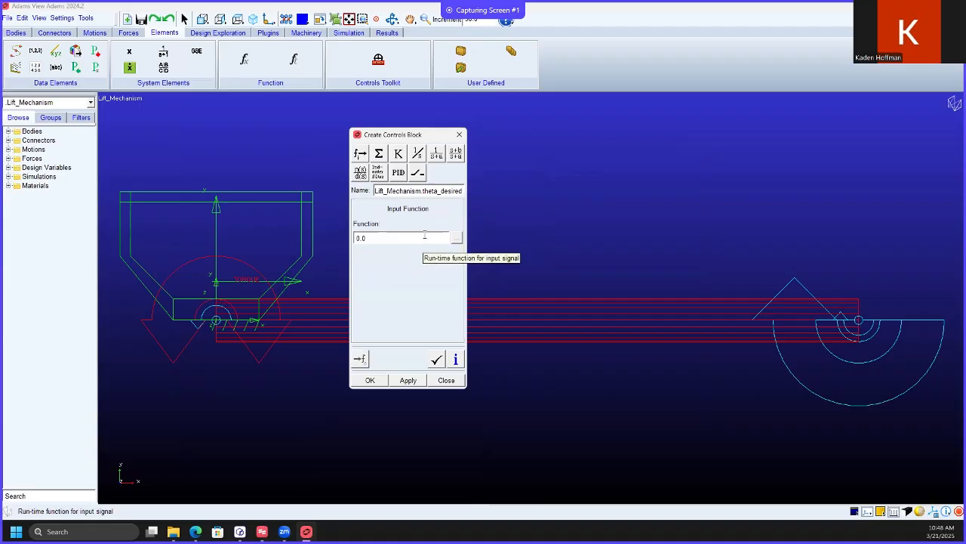
left_click(398, 382)
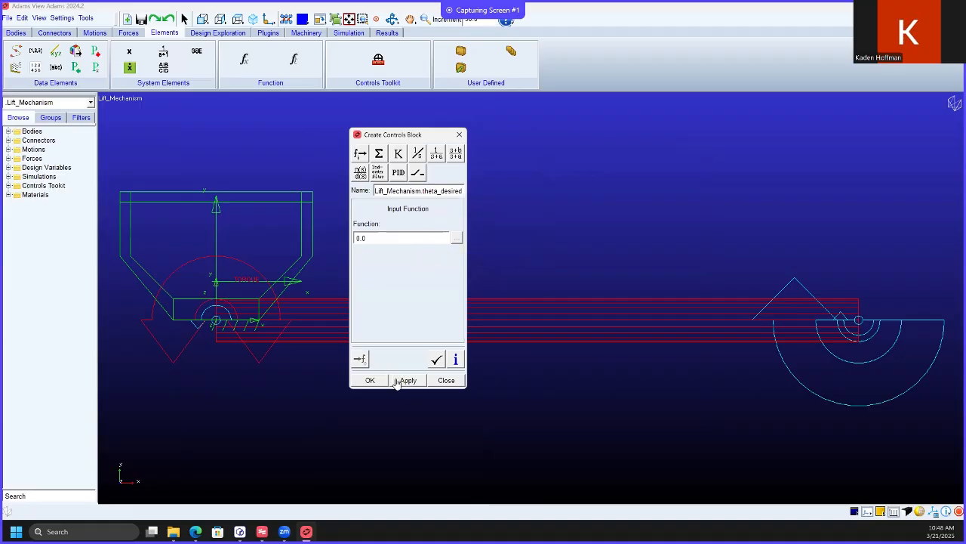
- Start another input-function controls block and name it theta_actual
left_click(355, 151)
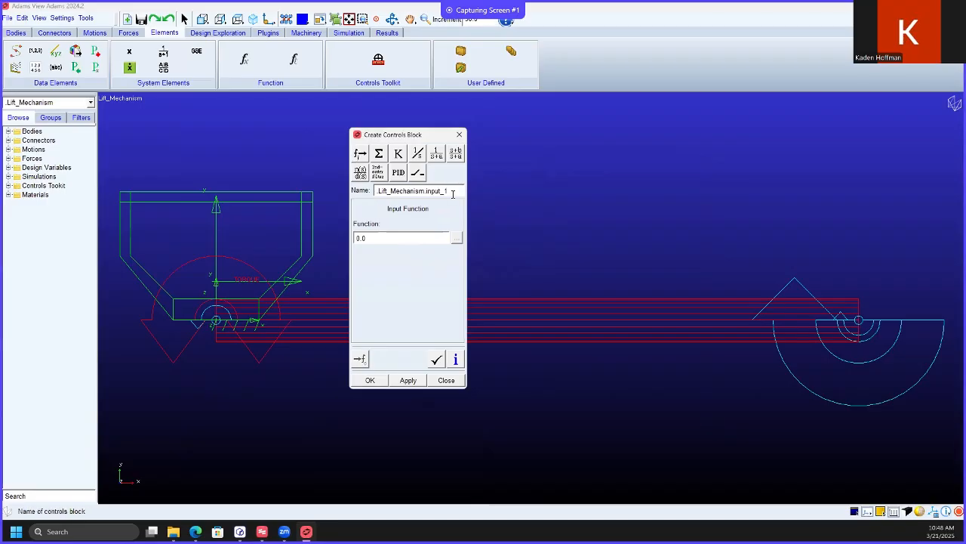
key("BackSpace")
key("BackSpace")
key("BackSpace")
type("the")
- Open the function definition of theta_actual and bring up parameter assistance for the Angle about Z displacement function
left_click(456, 239)
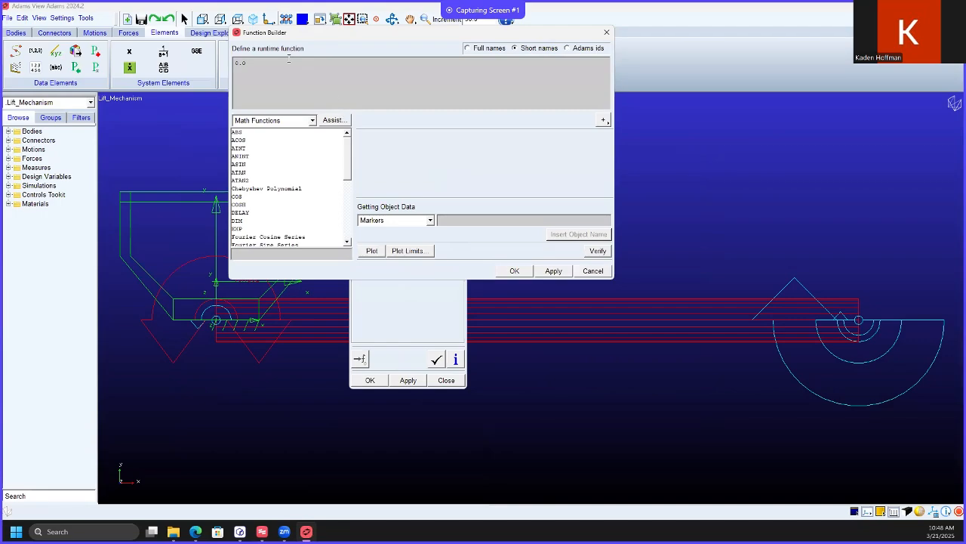
left_click(312, 121)
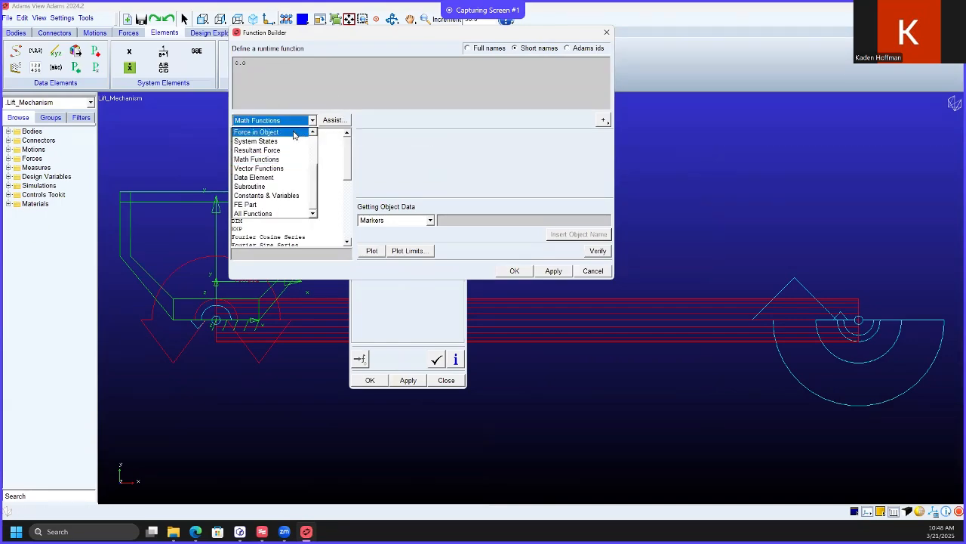
left_click(278, 134)
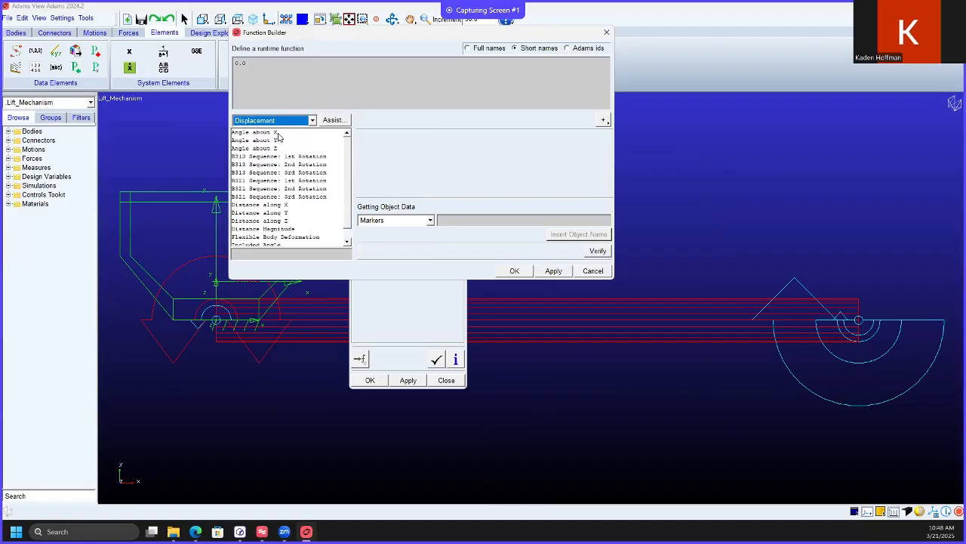
left_click(282, 149)
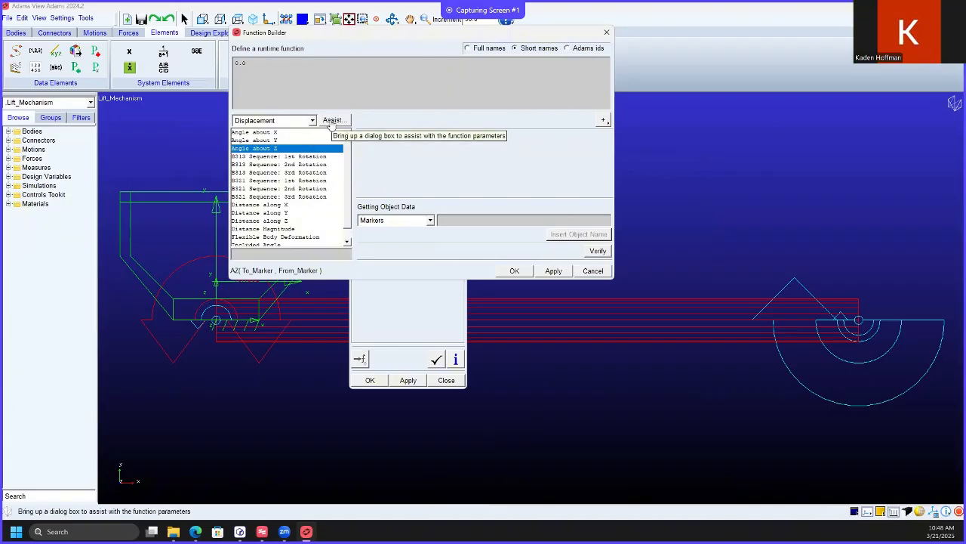
left_click(333, 122)
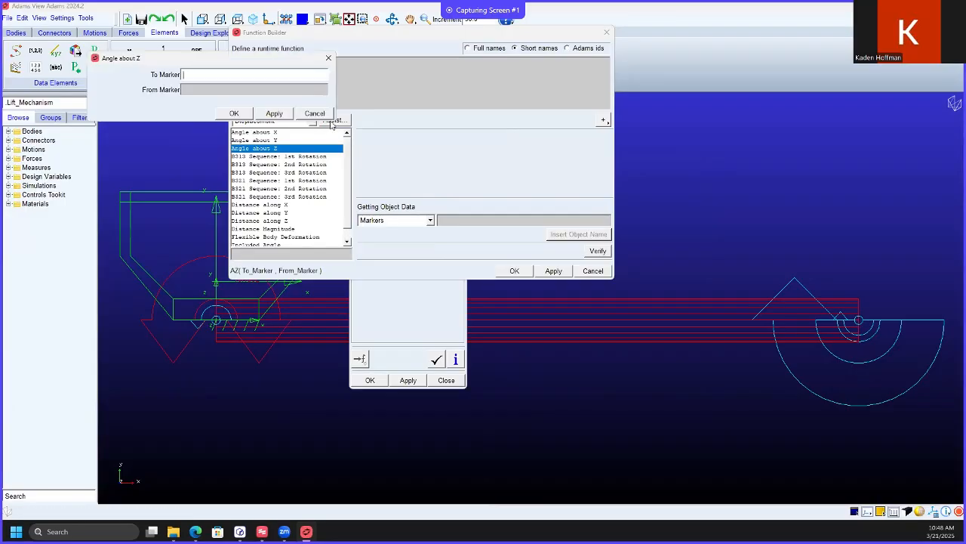
- Set the angle function's To Marker to Torq_I_mar on the Bucket part
right_click(218, 76)
mouse_move(235, 80)
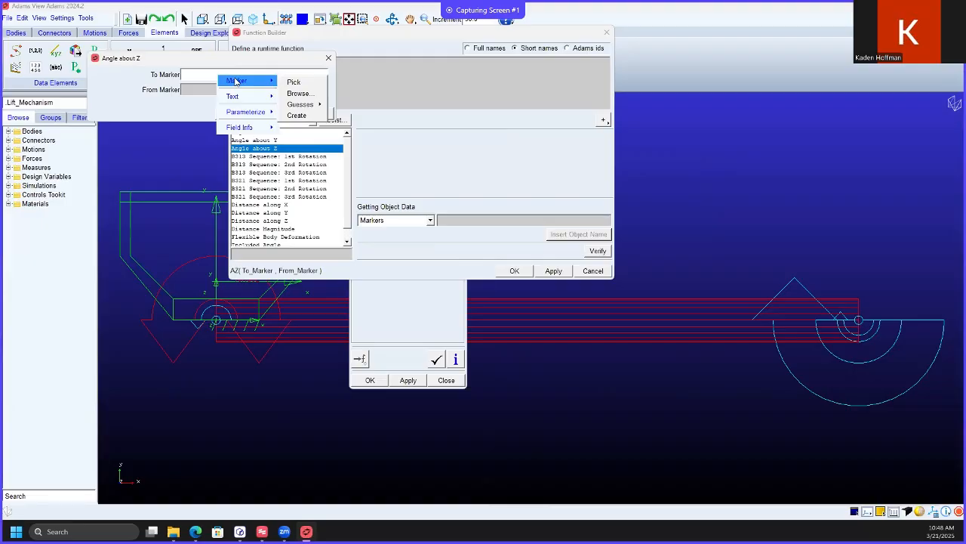
left_click(297, 93)
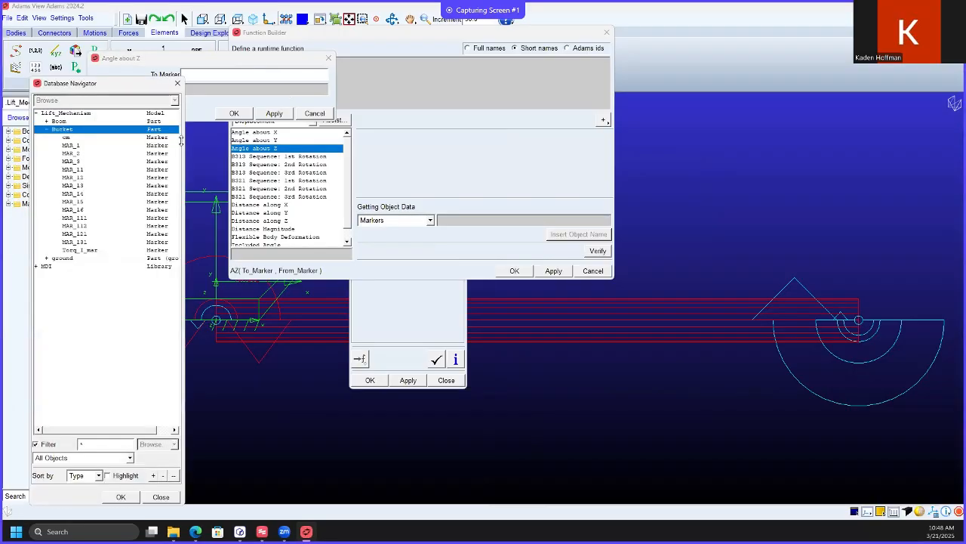
left_click(69, 250)
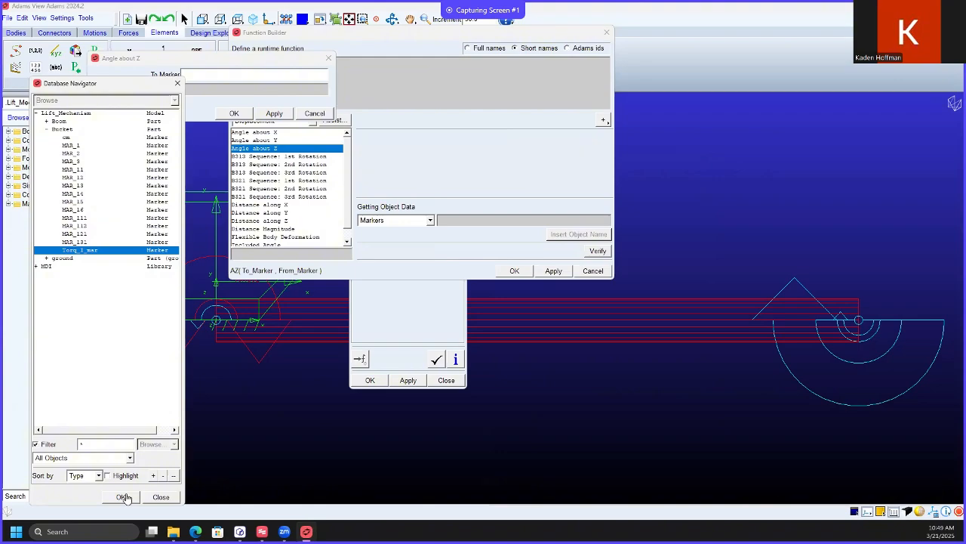
left_click(124, 497)
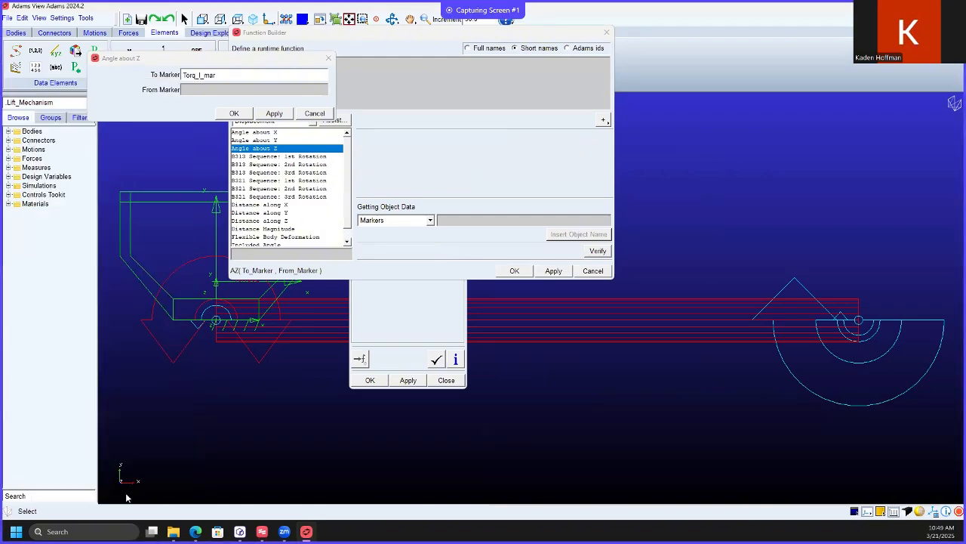
- Set the angle function's From Marker to MAR_131 on the Bucket part
right_click(212, 90)
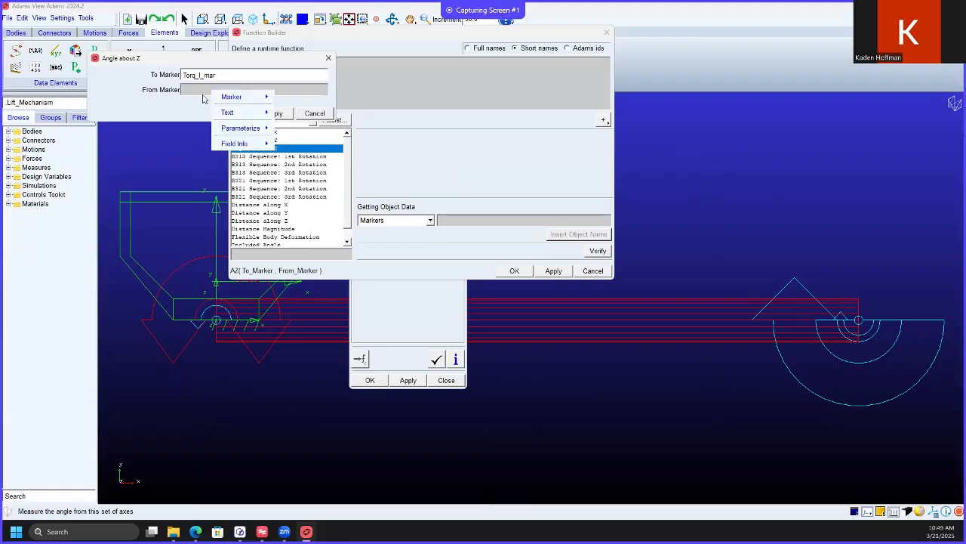
mouse_move(259, 102)
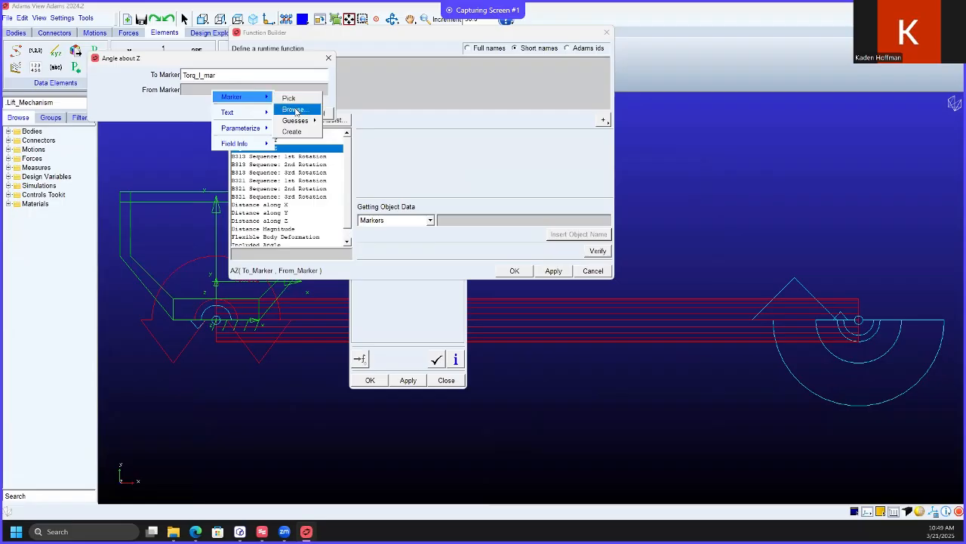
left_click(294, 110)
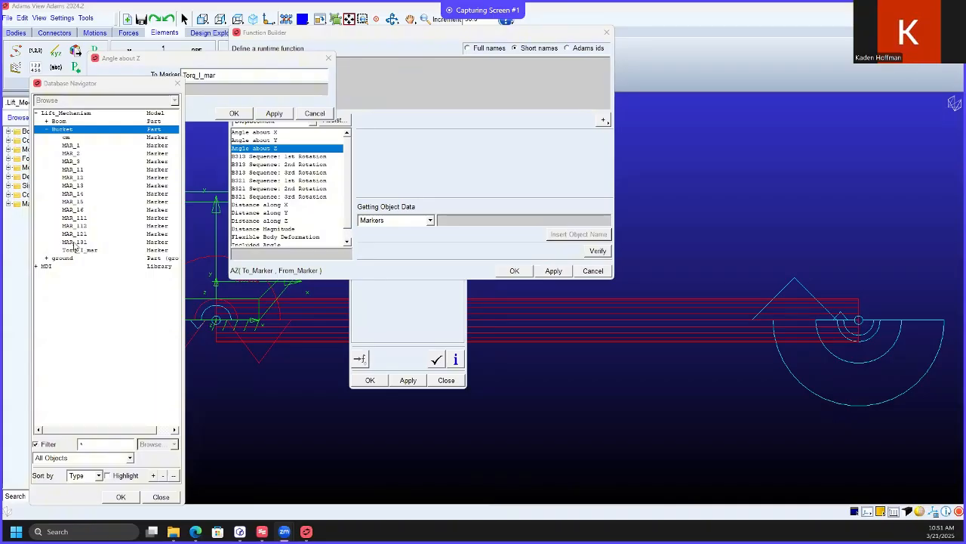
left_click(74, 243)
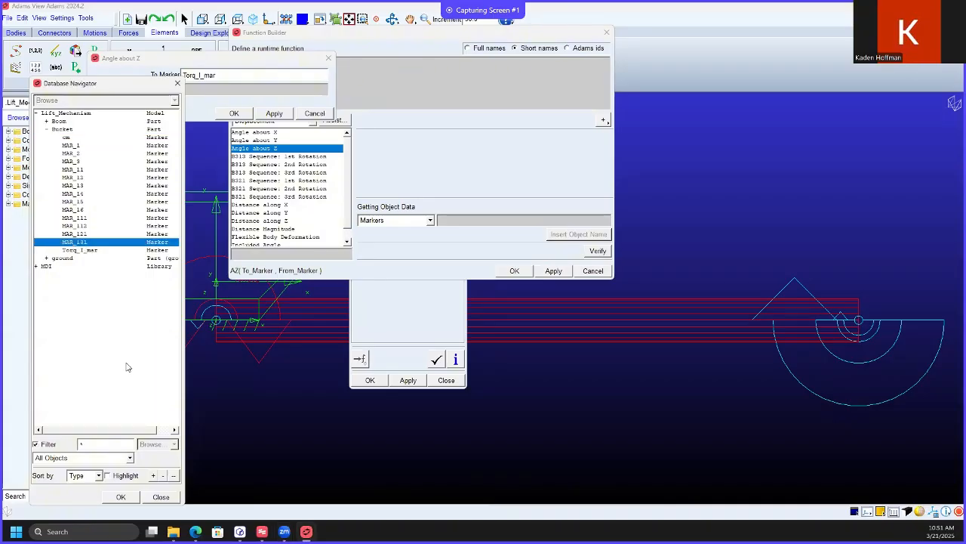
mouse_move(173, 531)
left_click(120, 498)
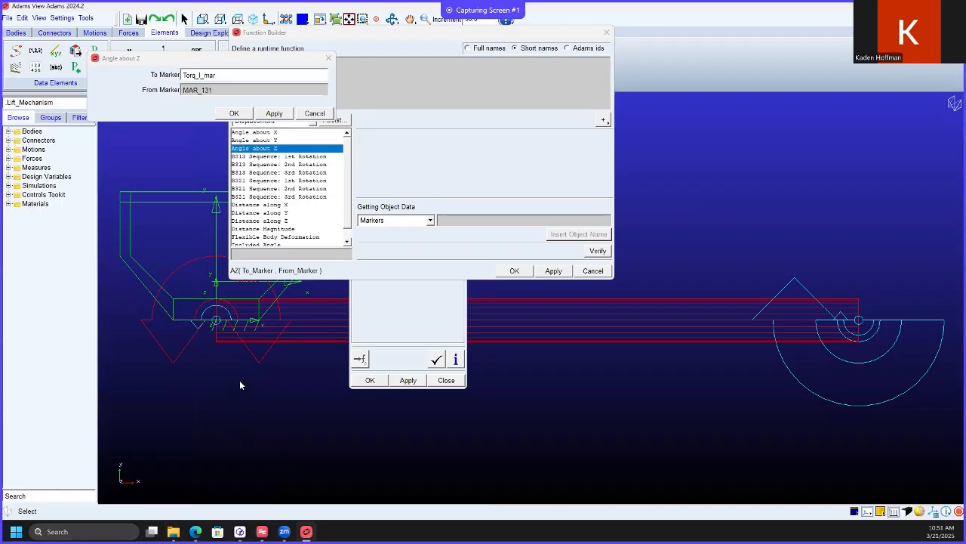
- Insert the function, reduce the expression to AZ(Torq_I_mar, MAR_131), and create the theta_actual block with it
left_click(234, 114)
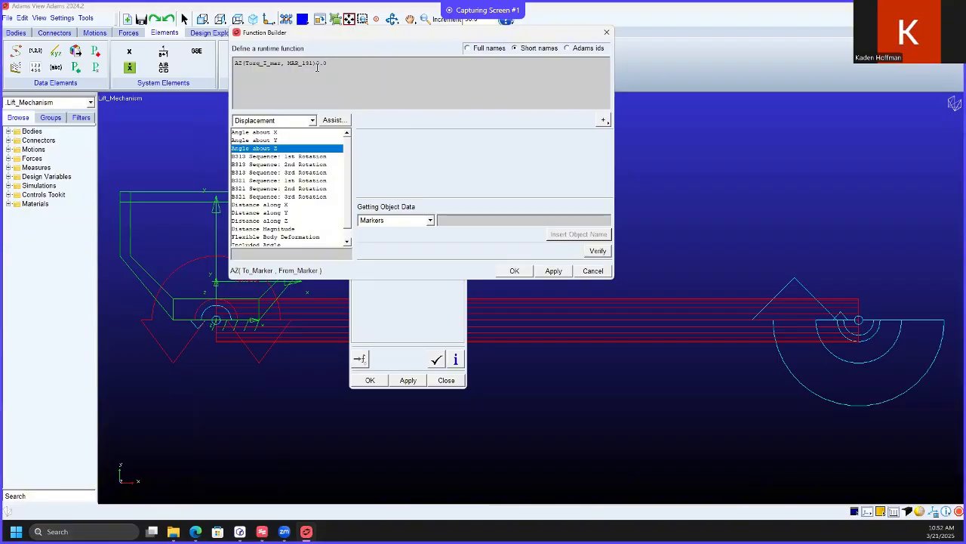
double_click(317, 65)
type(")")
left_click(511, 271)
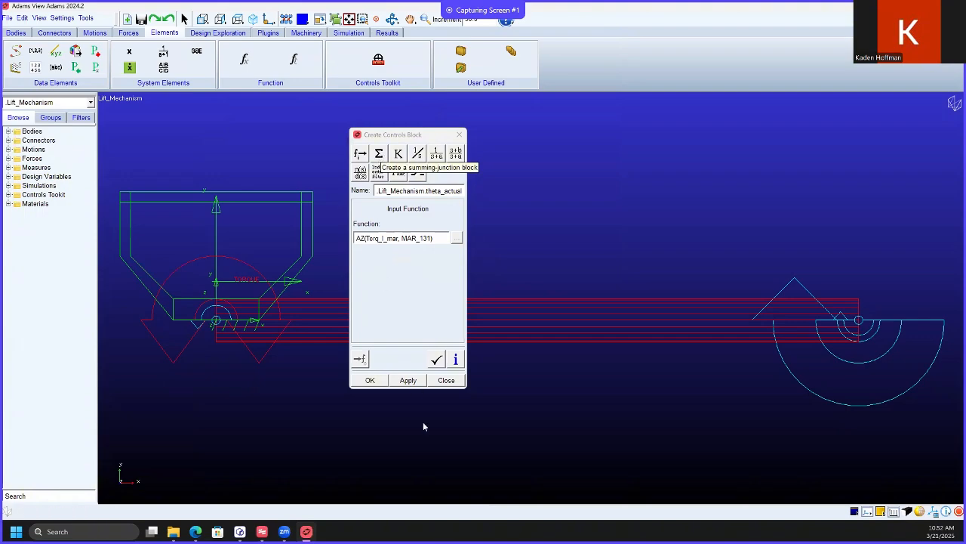
left_click(407, 380)
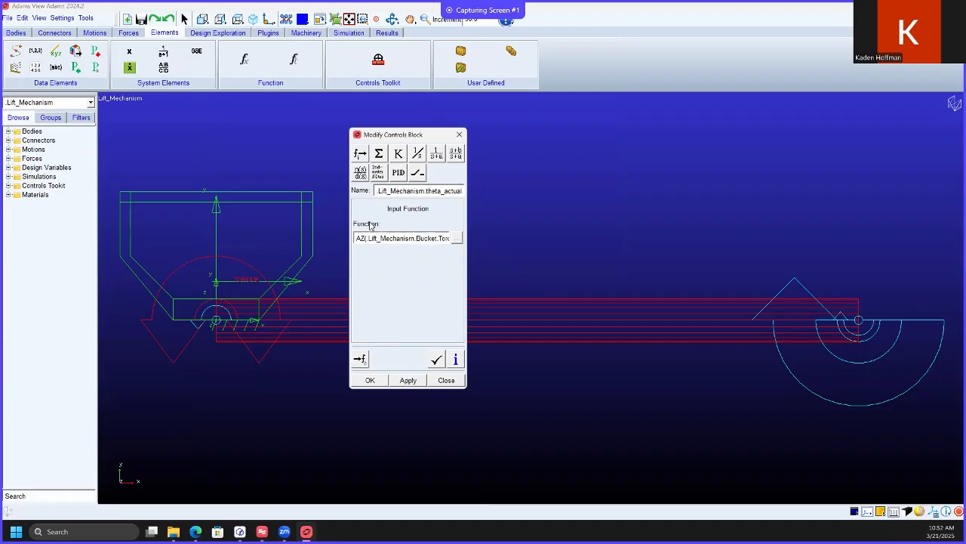
- Start a summing-junction controls block and name it Theta_sum
left_click(379, 155)
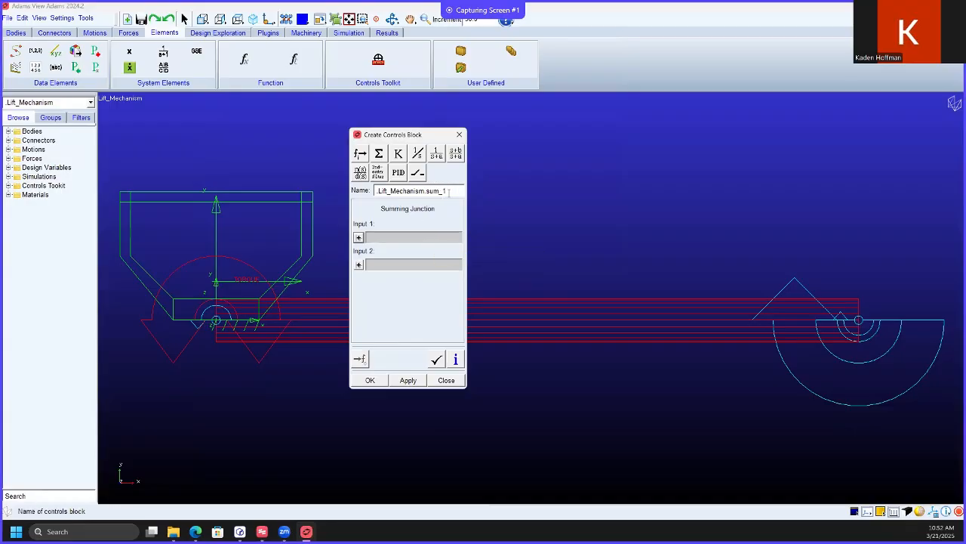
left_click_drag(447, 190, 438, 191)
key("BackSpace")
type("Theta_")
- Assign theta_desired as Input 1 and theta_actual as Input 2 of Theta_sum, and create the summing junction
right_click(417, 237)
mouse_move(450, 255)
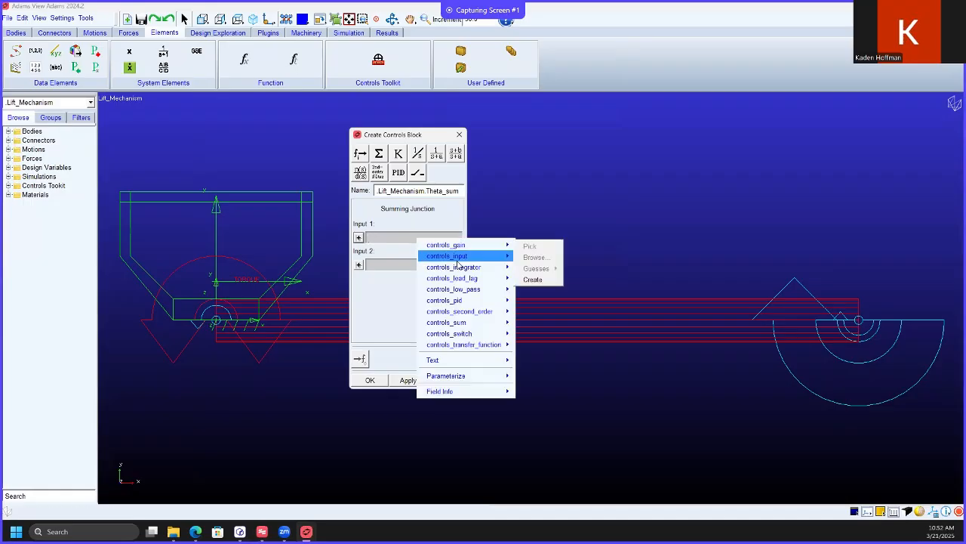
mouse_move(530, 285)
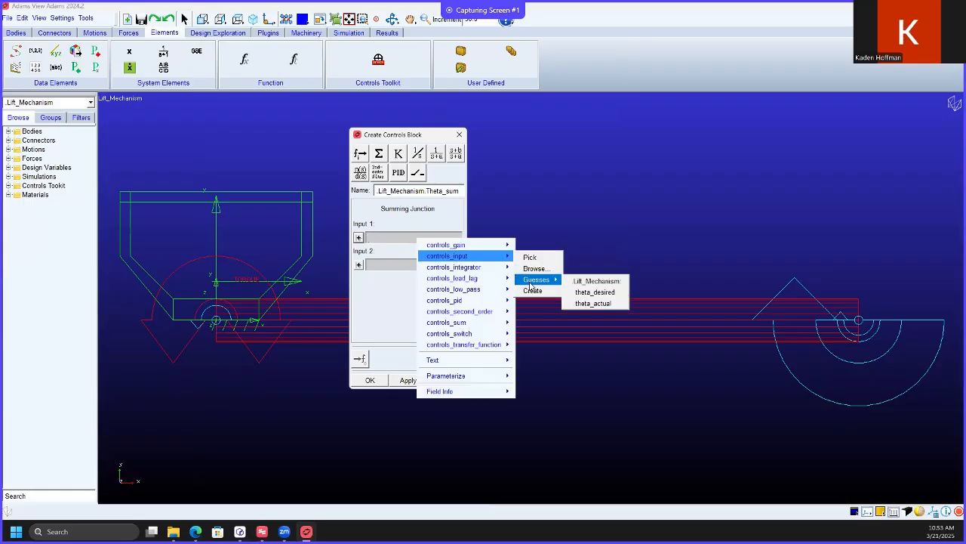
left_click(591, 293)
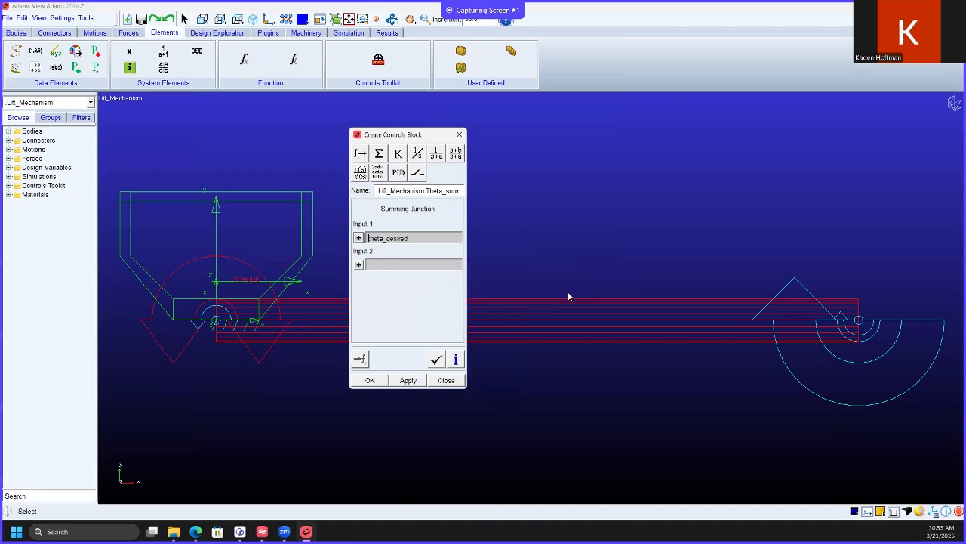
right_click(414, 266)
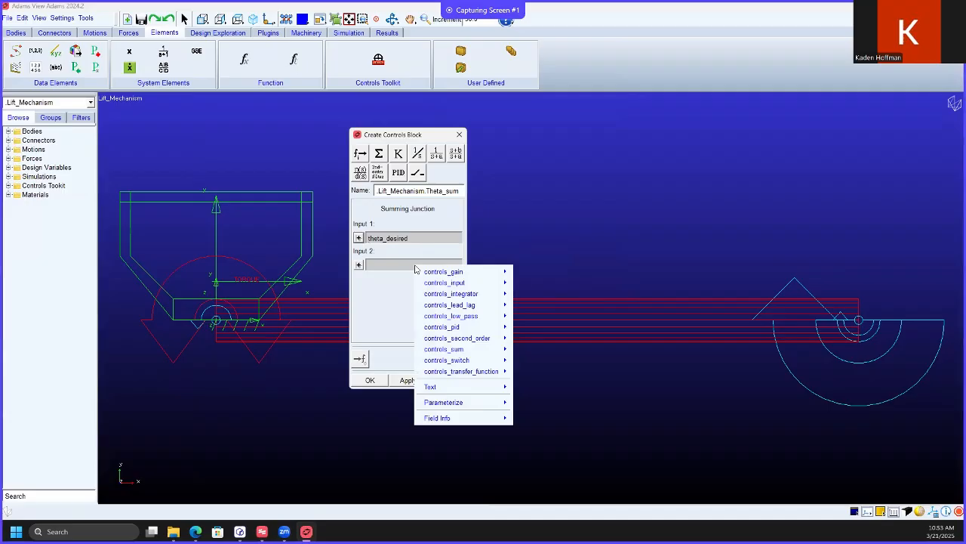
mouse_move(473, 274)
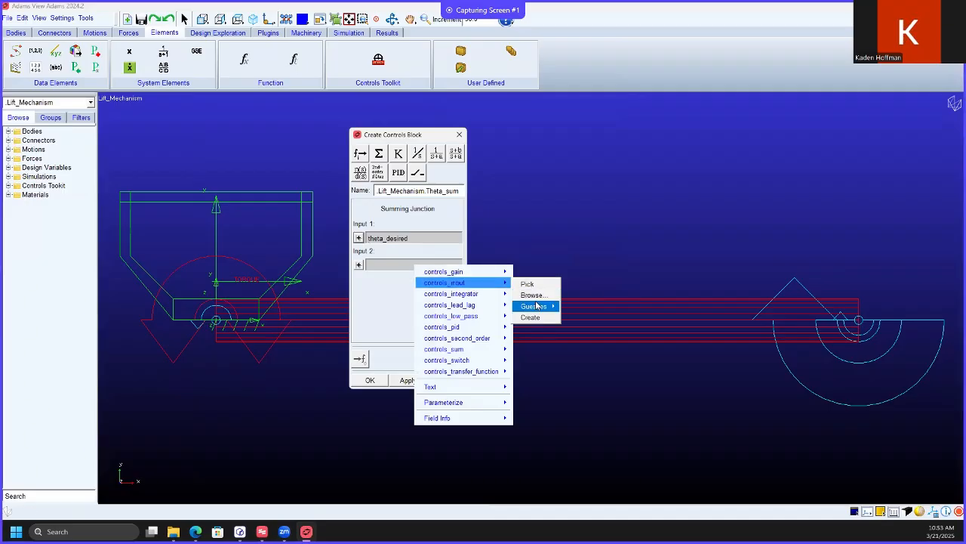
mouse_move(538, 306)
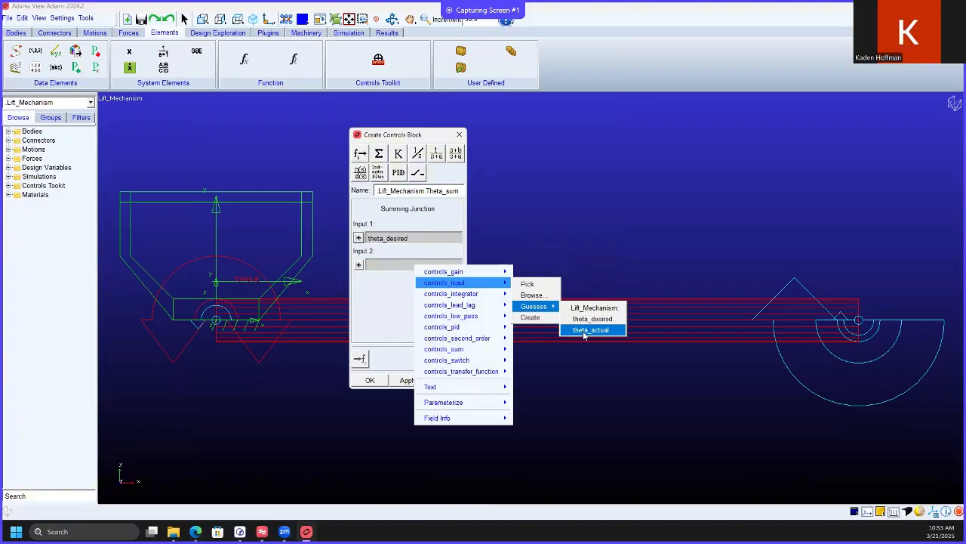
left_click(585, 334)
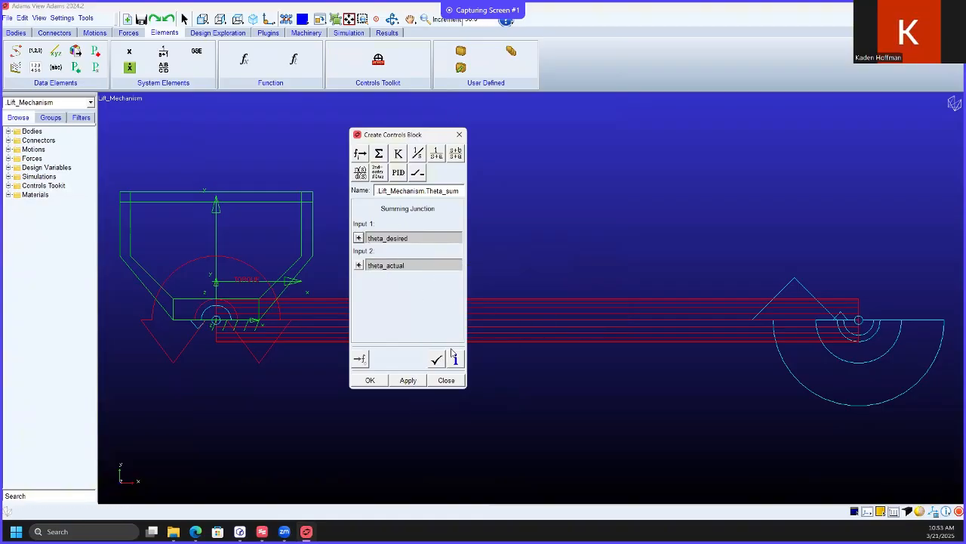
left_click(374, 381)
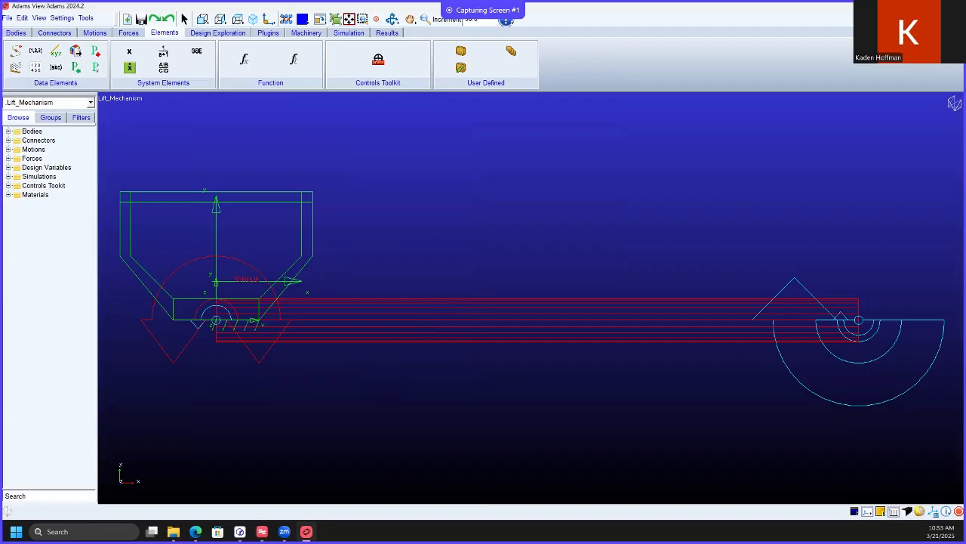
- Start a gain controls block and name it theta_gain
left_click(378, 57)
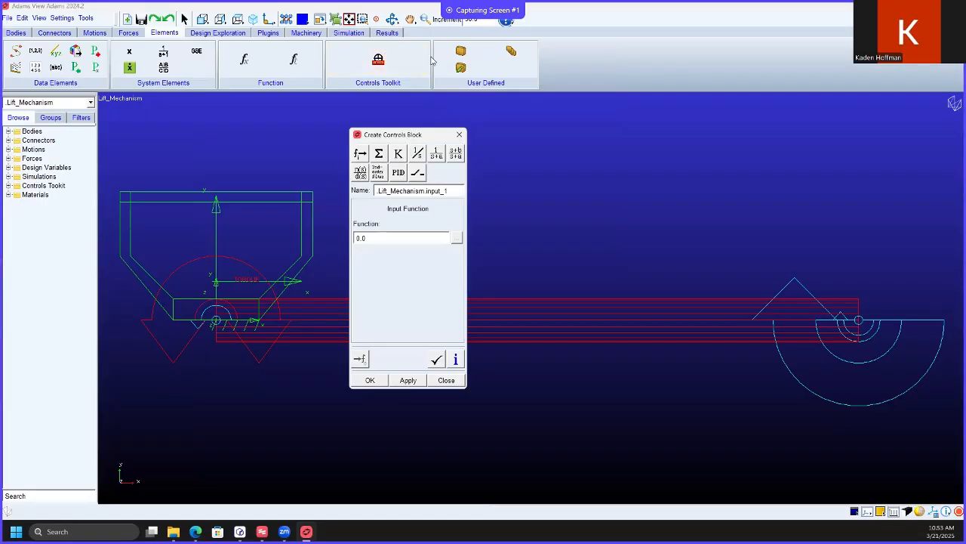
left_click(398, 157)
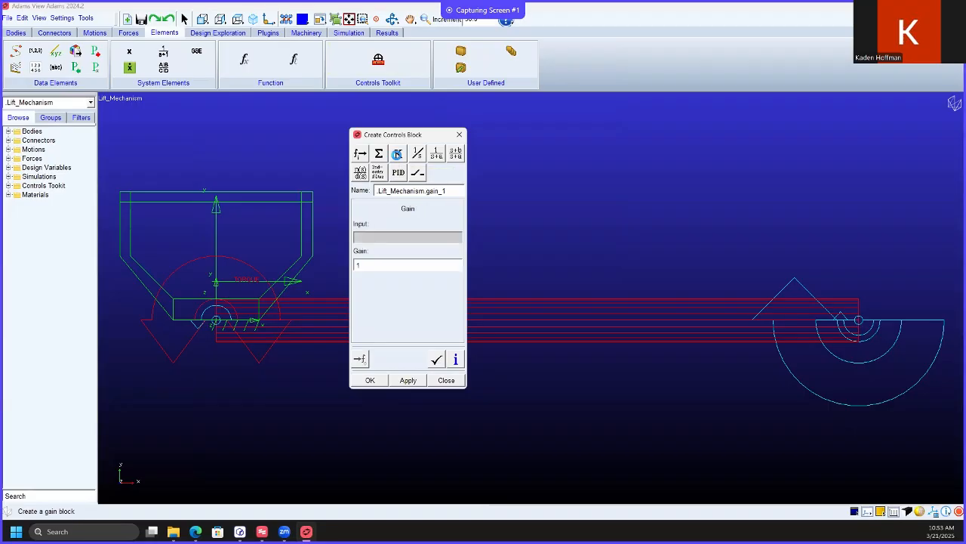
left_click_drag(446, 191, 438, 190)
key("BackSpace")
type("theta_")
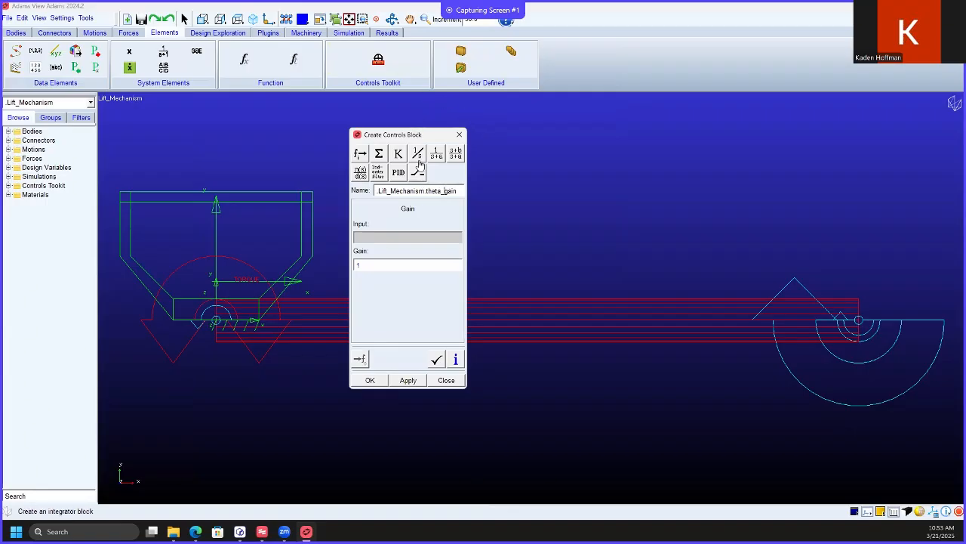
- Assign the summing junction Theta_sum as the gain block's input, set its gain to 1e9, and create the block
right_click(404, 241)
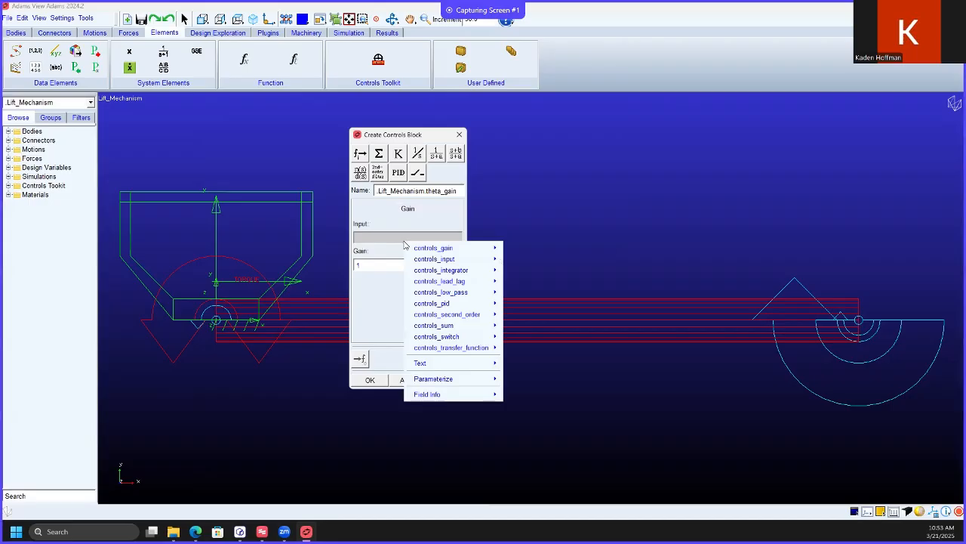
mouse_move(464, 294)
mouse_move(467, 326)
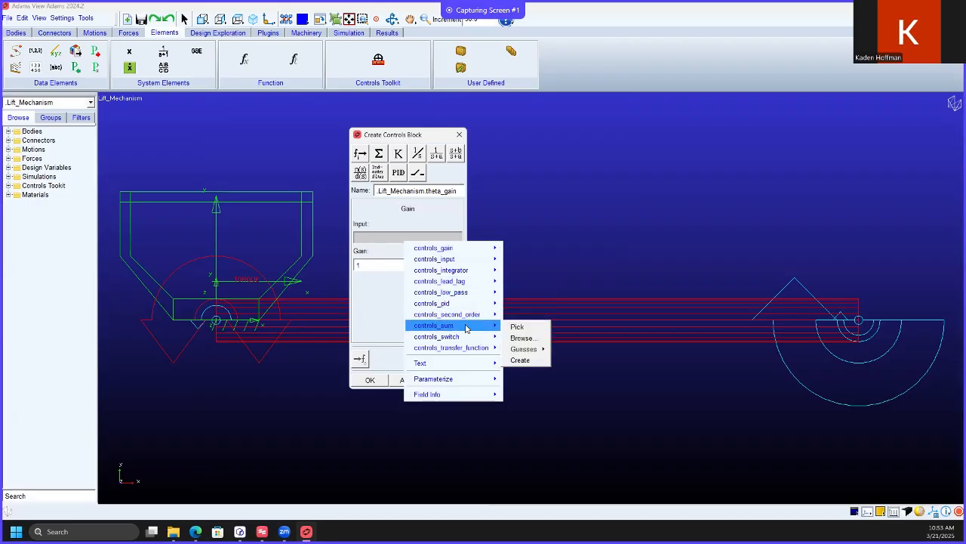
mouse_move(526, 349)
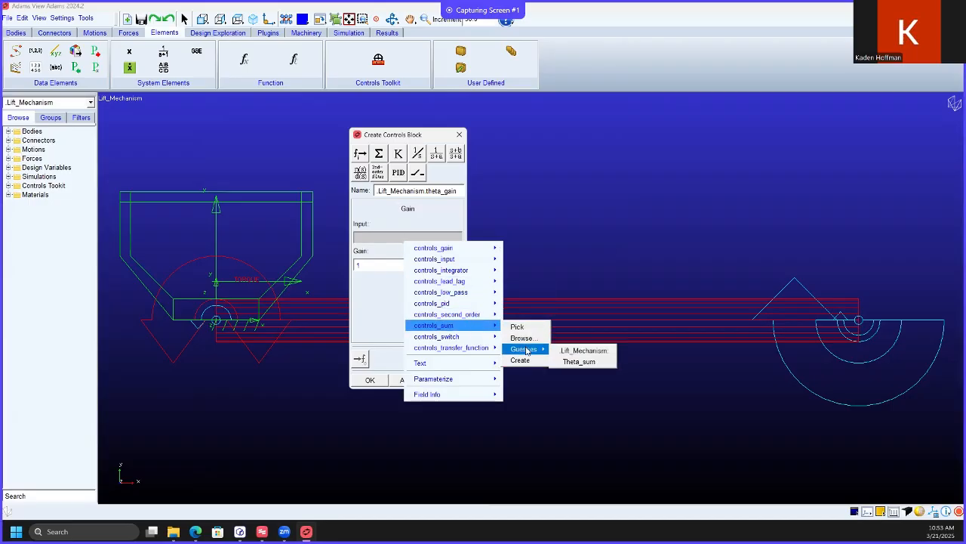
left_click(578, 362)
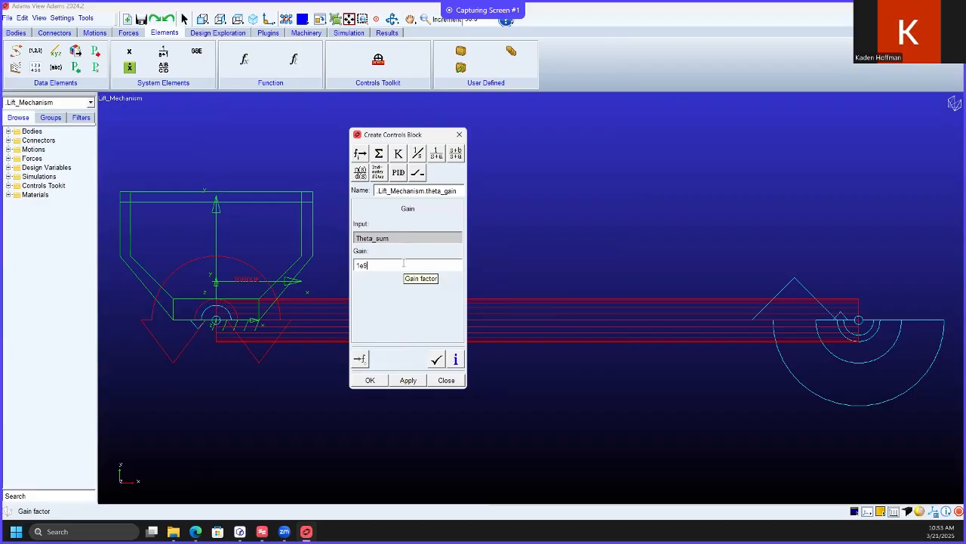
left_click(408, 380)
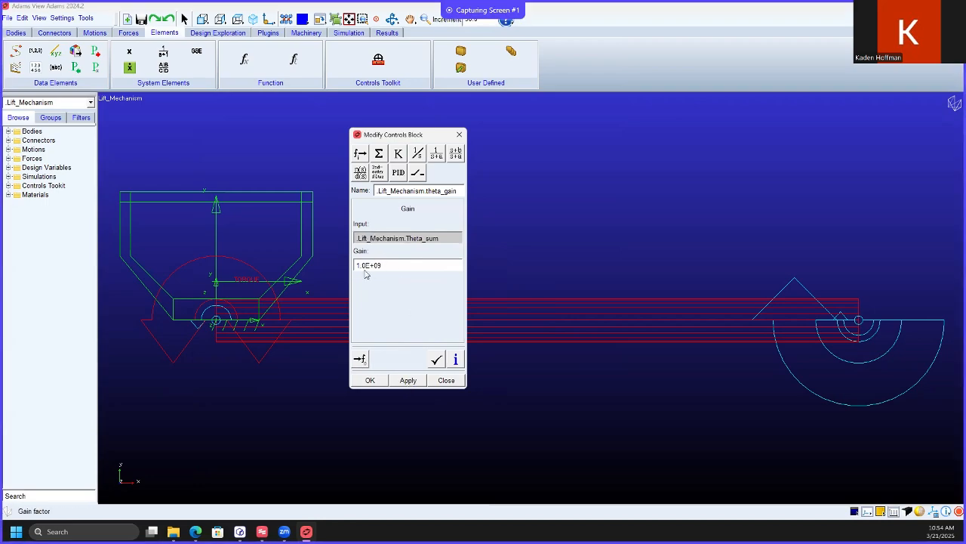
left_click(372, 380)
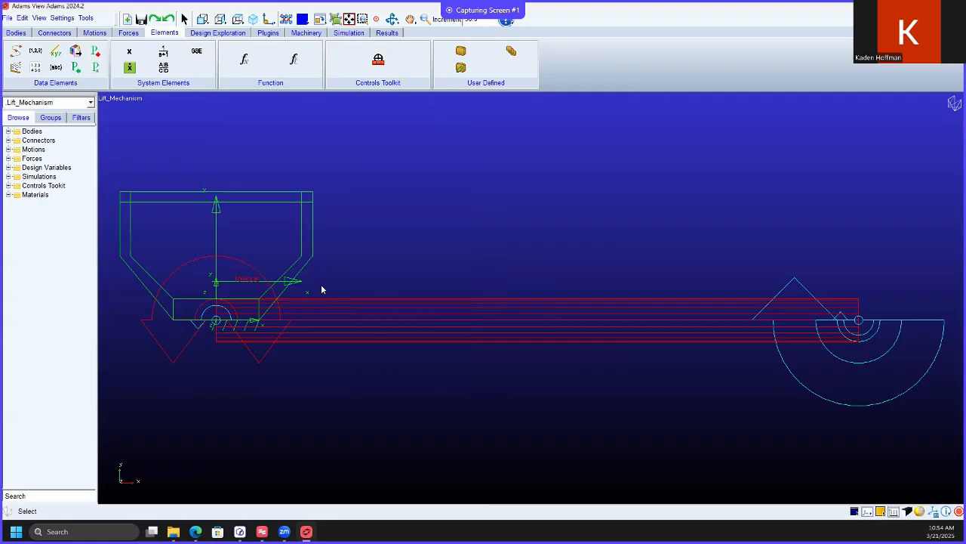
- Open the bucket's TORQUE for modification and bring up the Function Builder for its function
right_click(263, 364)
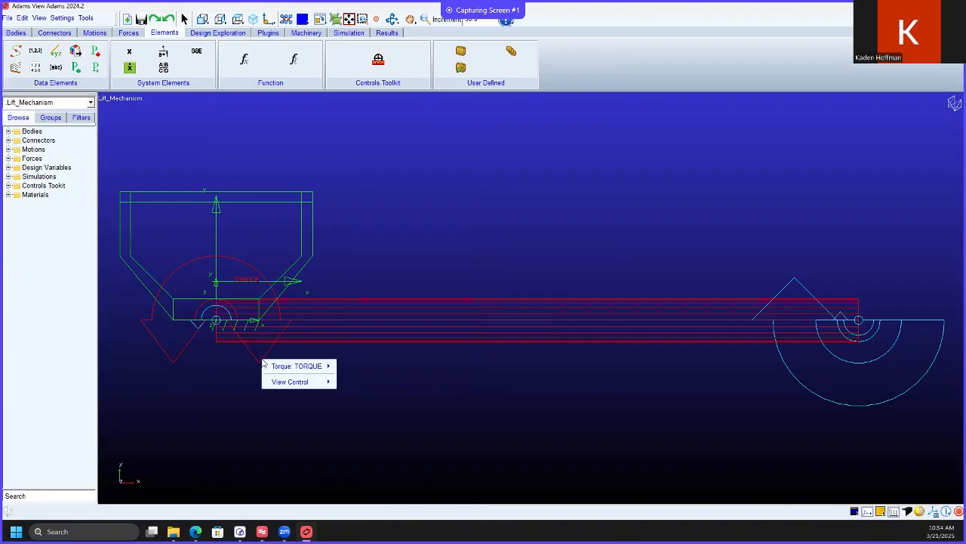
mouse_move(290, 365)
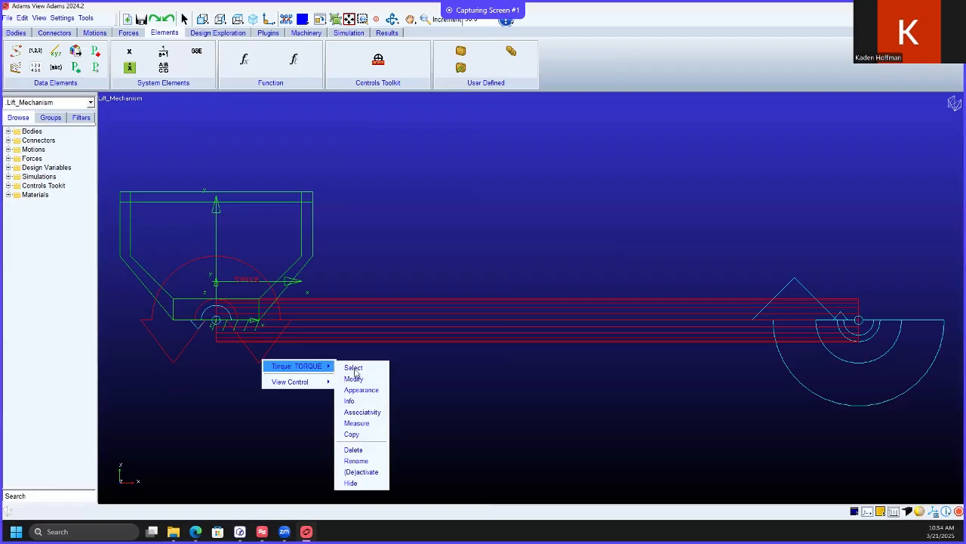
left_click(354, 378)
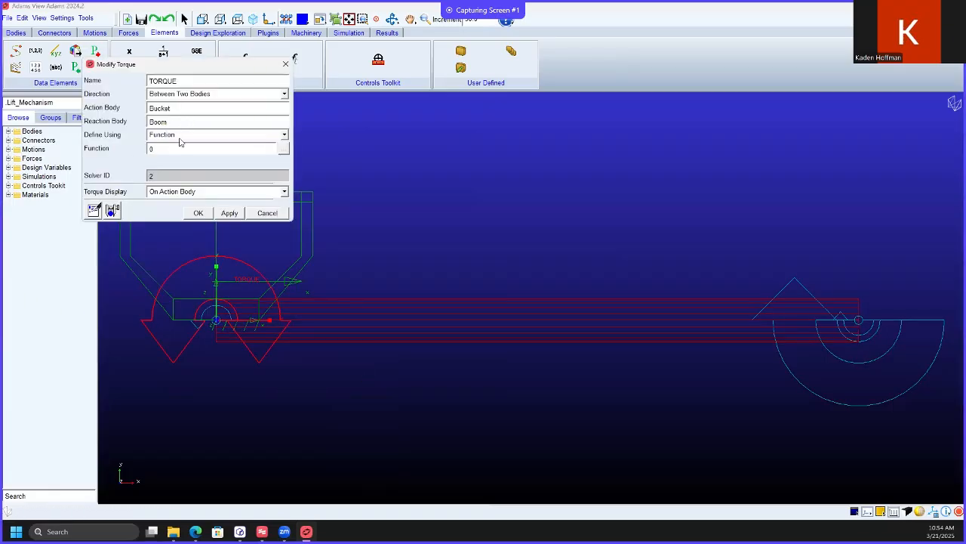
left_click(283, 148)
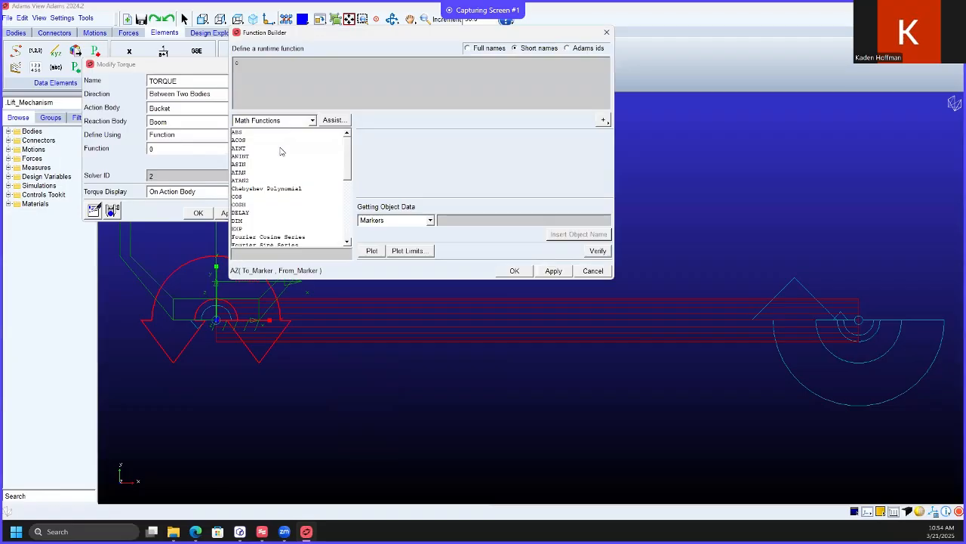
- Insert the theta_gain measure as the runtime function of TORQUE and apply the change to the torque
left_click(431, 220)
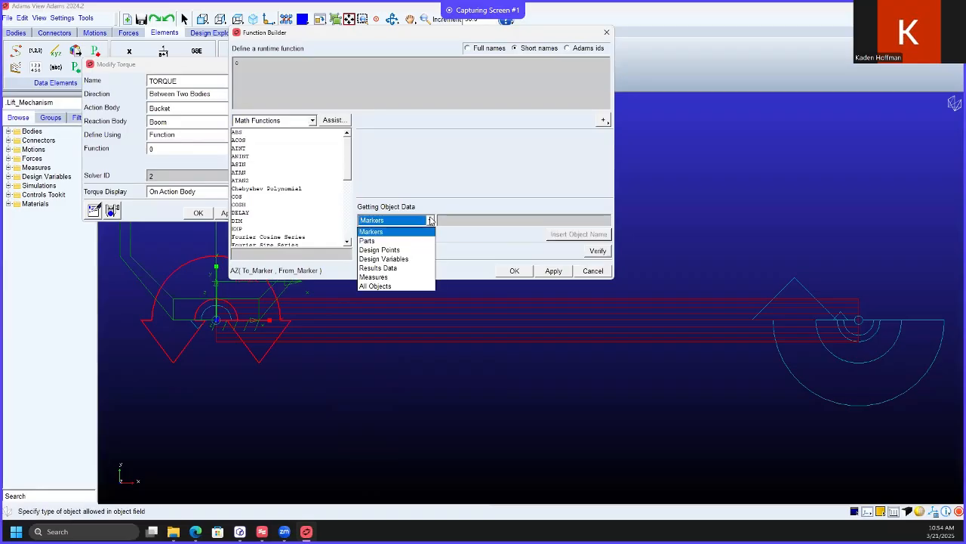
left_click(415, 277)
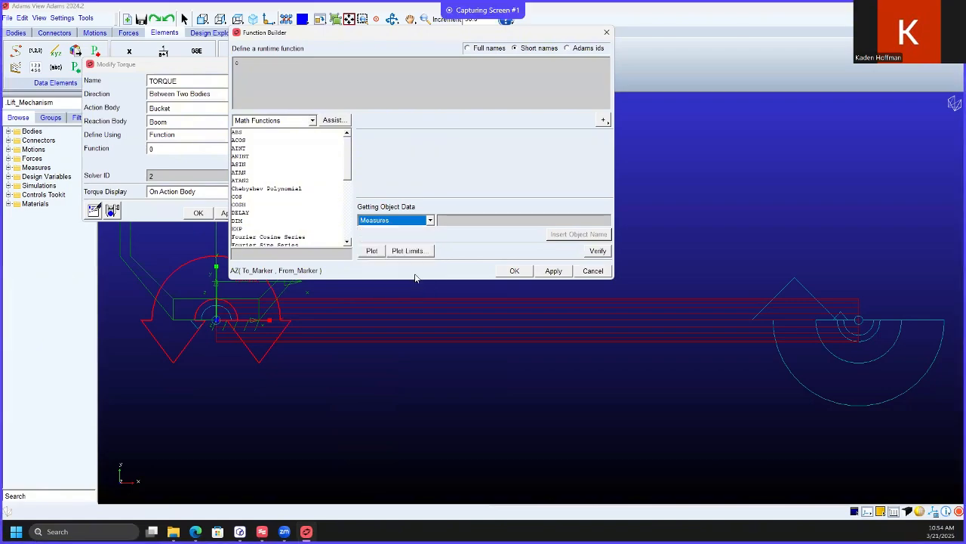
right_click(484, 223)
mouse_move(502, 235)
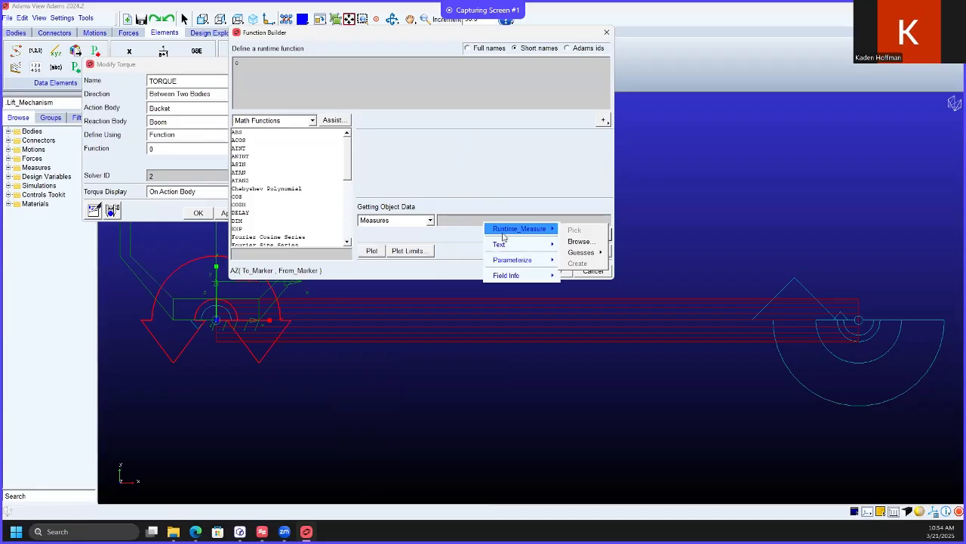
mouse_move(588, 253)
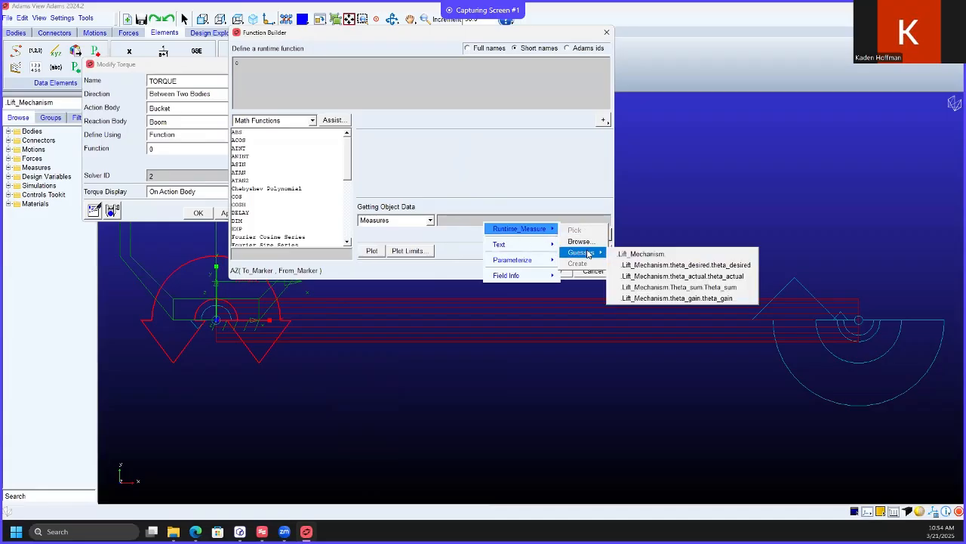
left_click(678, 298)
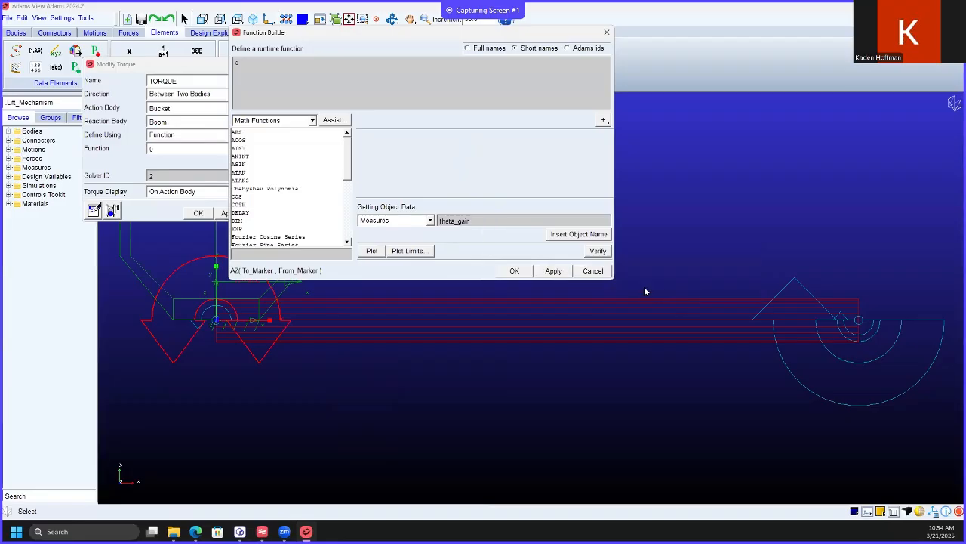
left_click(581, 236)
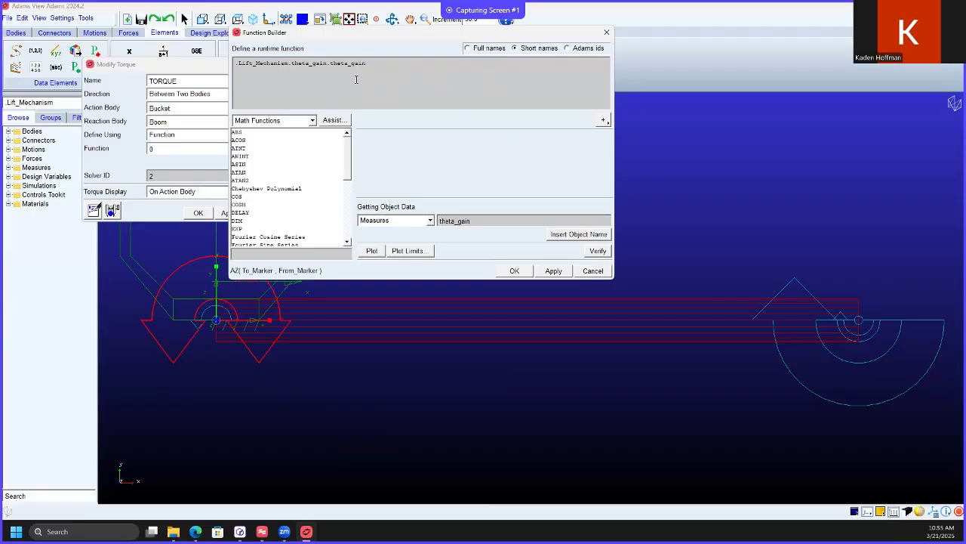
left_click(545, 271)
left_click(515, 271)
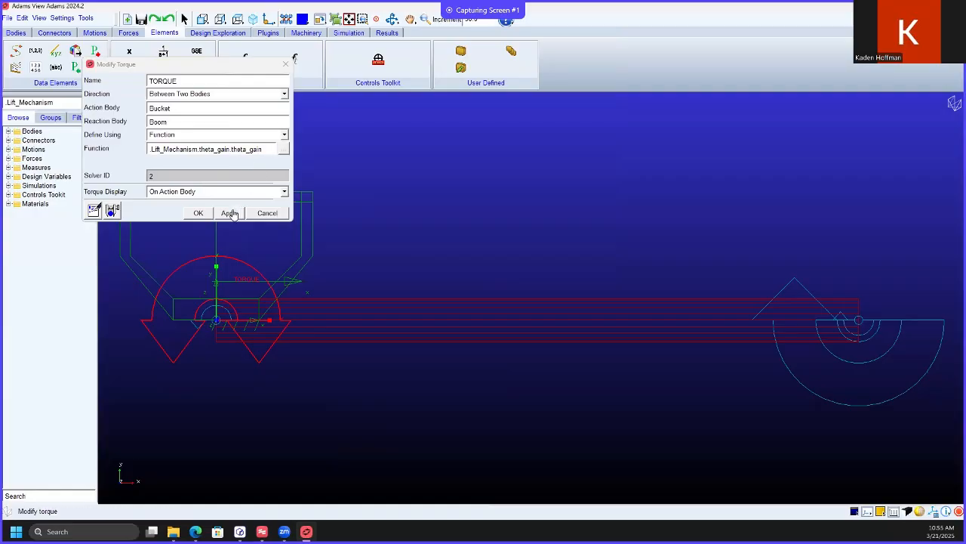
left_click(204, 214)
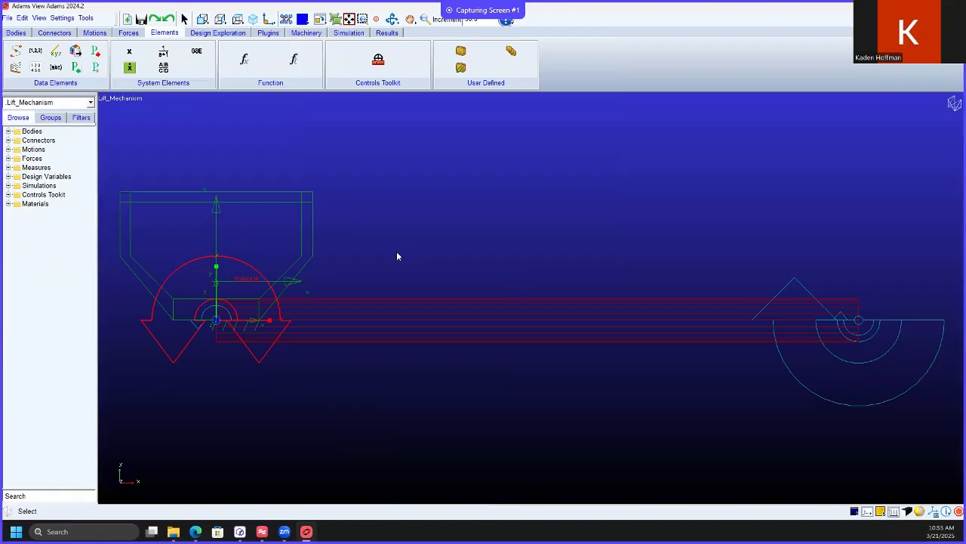
- Open the simulation controls and verify the Lift_Mechanism model
left_click(348, 32)
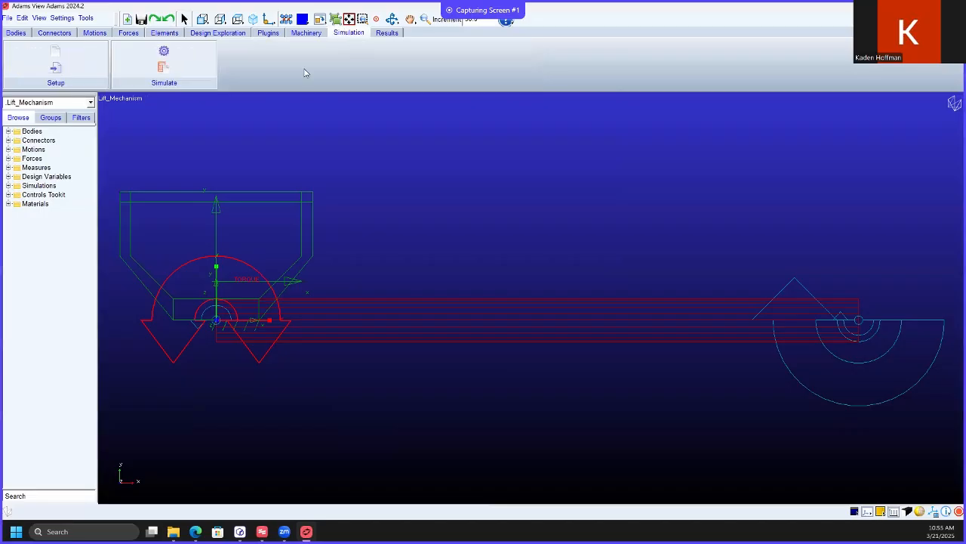
left_click(164, 52)
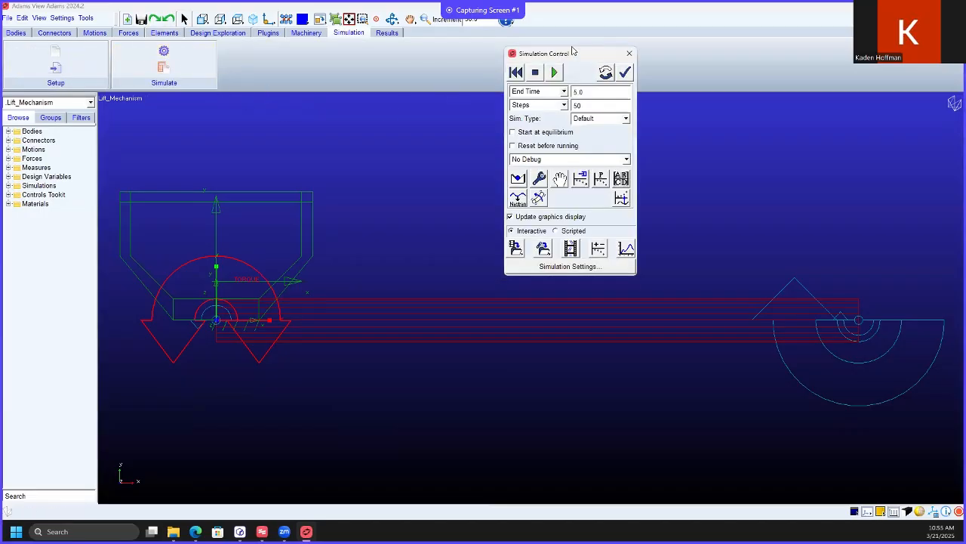
left_click_drag(572, 54, 560, 85)
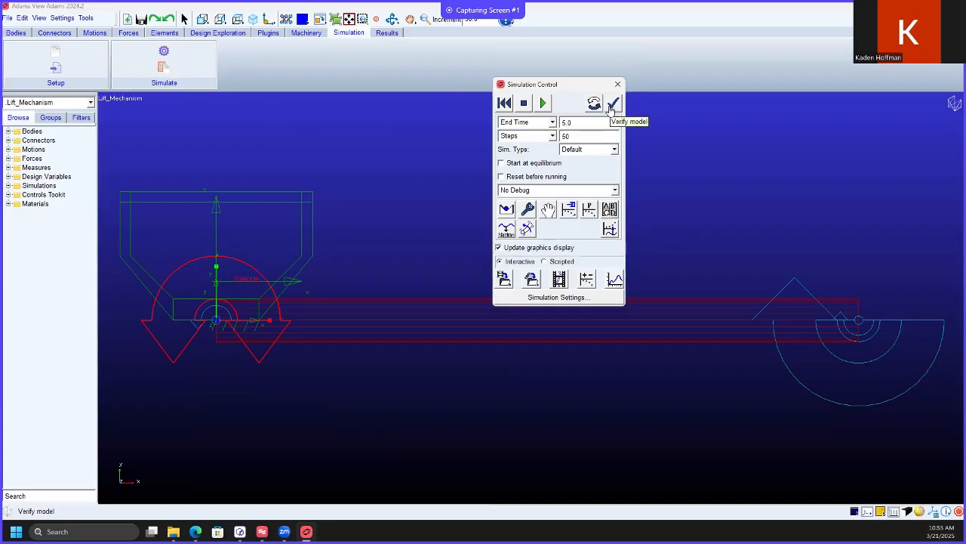
left_click(612, 106)
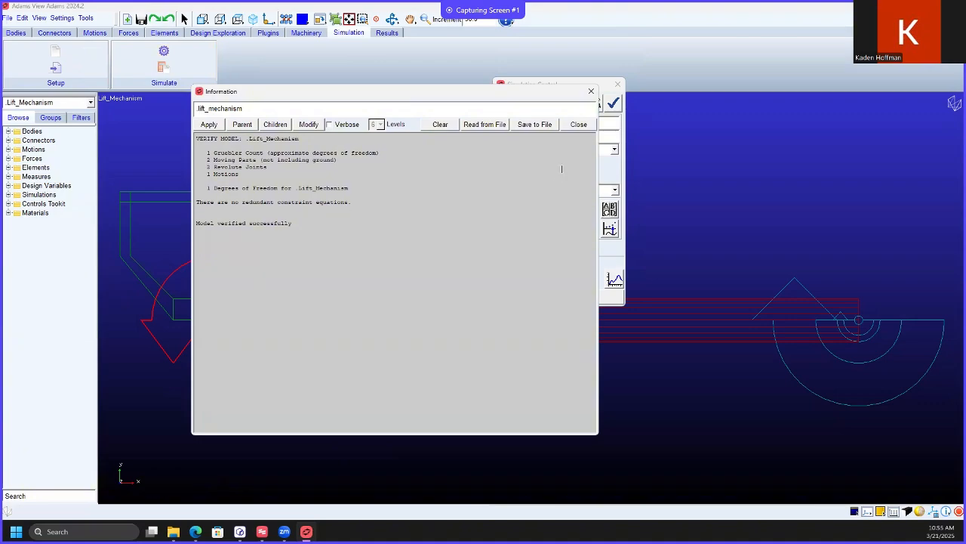
left_click(591, 91)
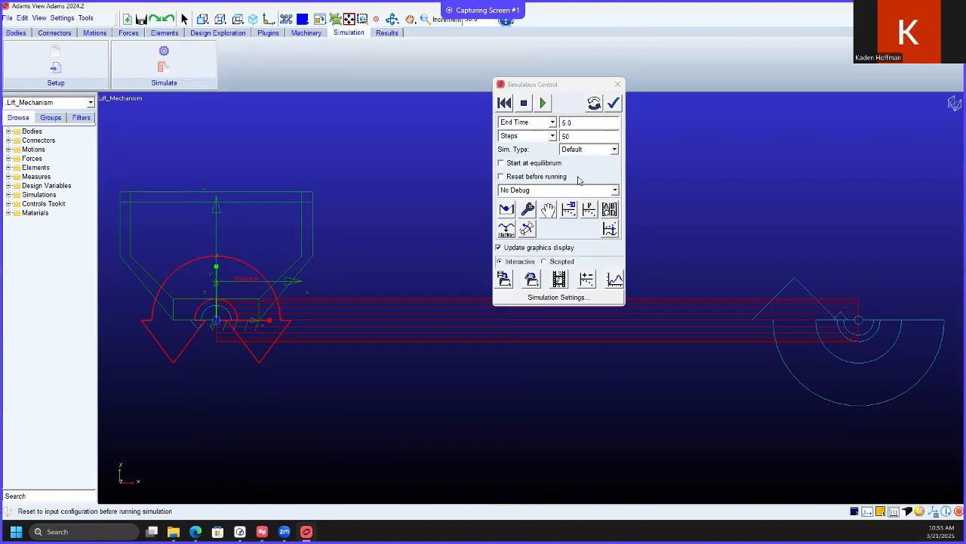
- Set the simulation to a duration of 2 with 100 steps and run it
left_click(552, 123)
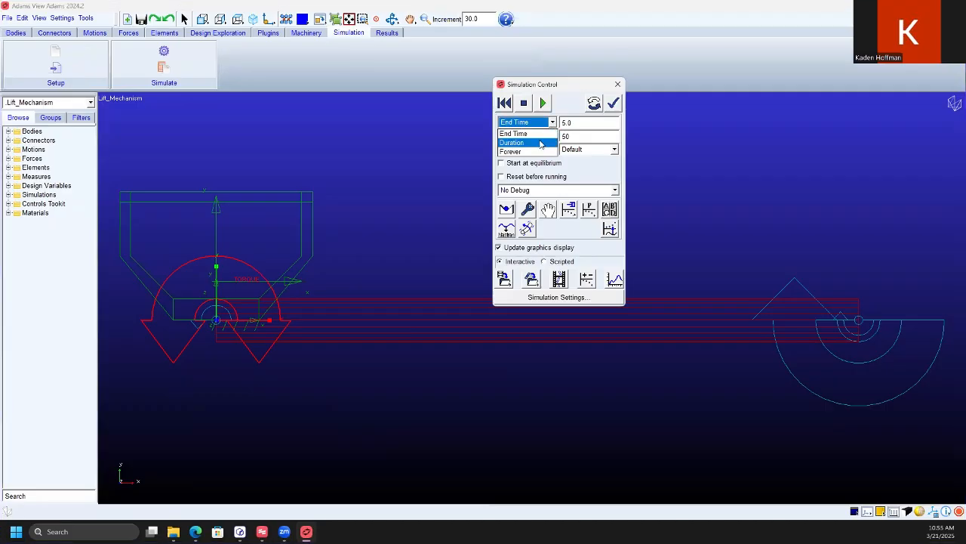
left_click(540, 142)
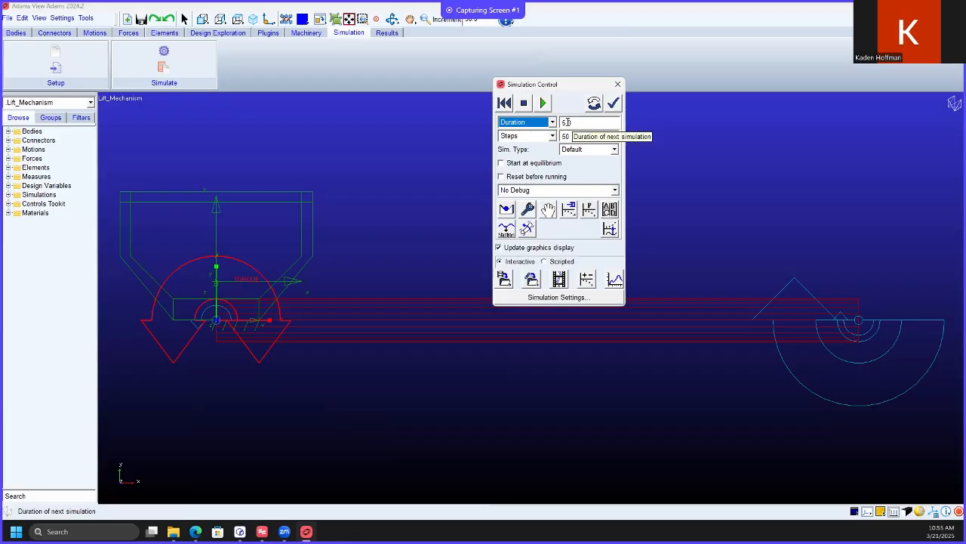
left_click_drag(575, 120, 560, 122)
type("2")
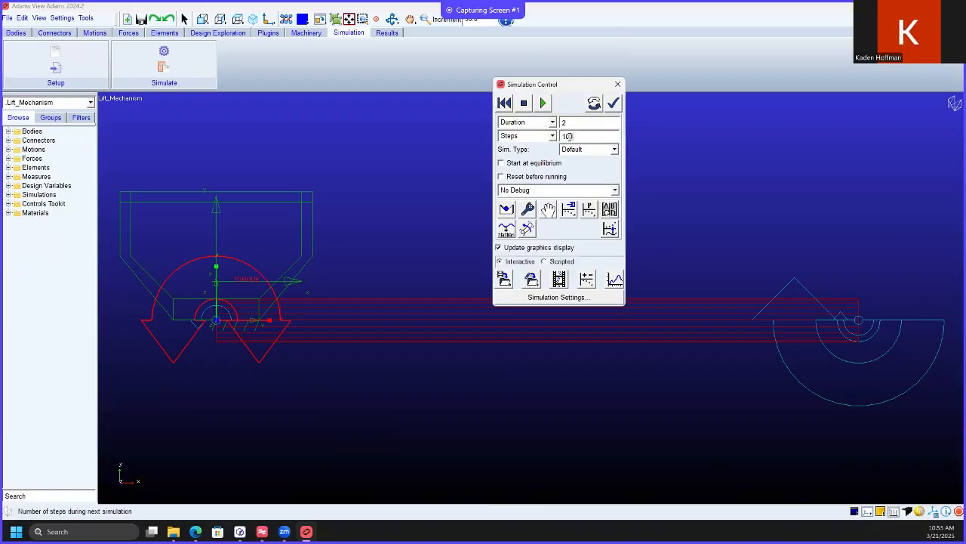
left_click(543, 102)
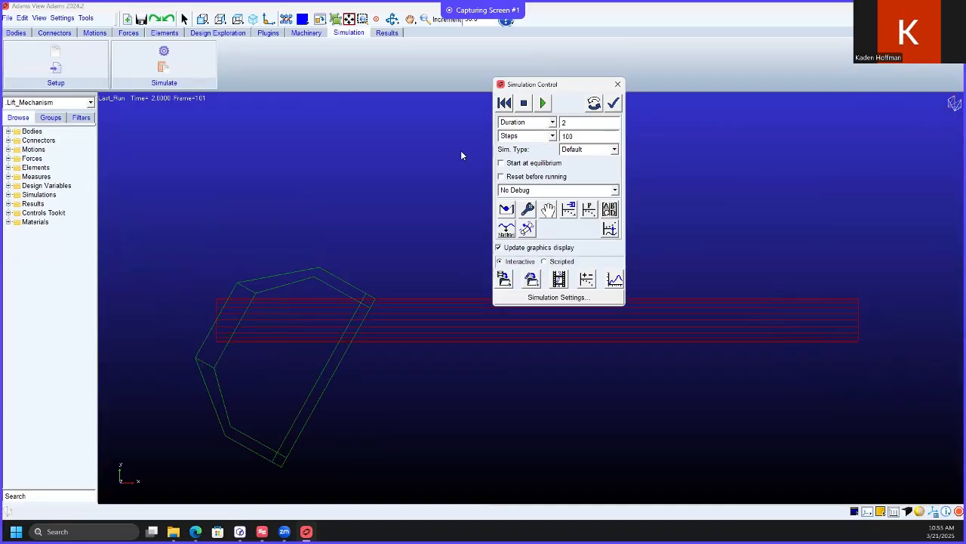
- Reset the model to its initial configuration and rerun the simulation with the whole mechanism in view
left_click(428, 19)
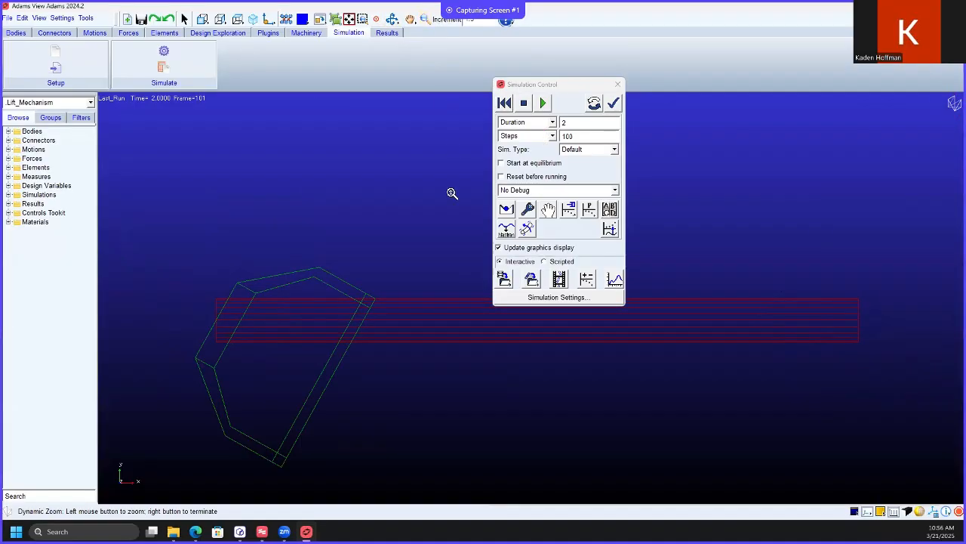
left_click_drag(453, 194, 447, 220)
left_click(504, 102)
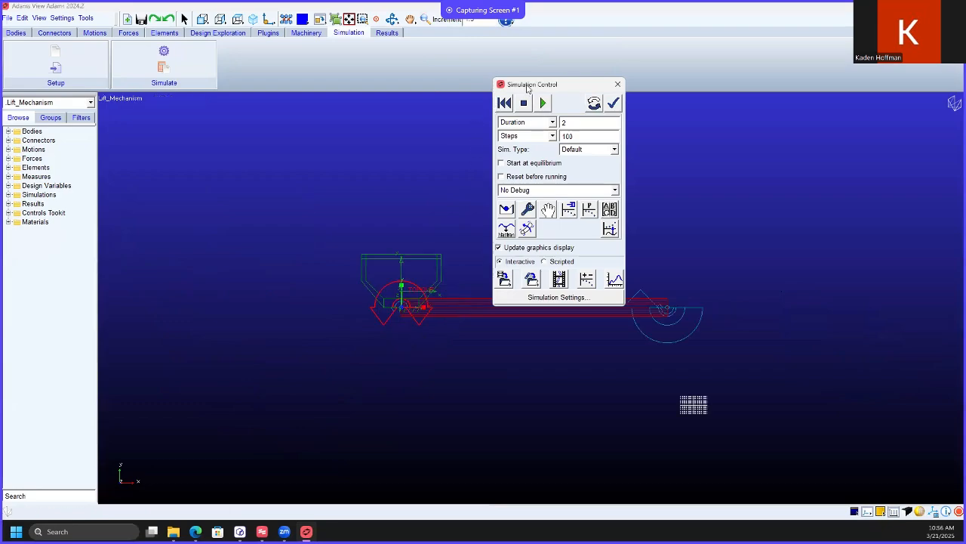
left_click_drag(528, 84, 230, 113)
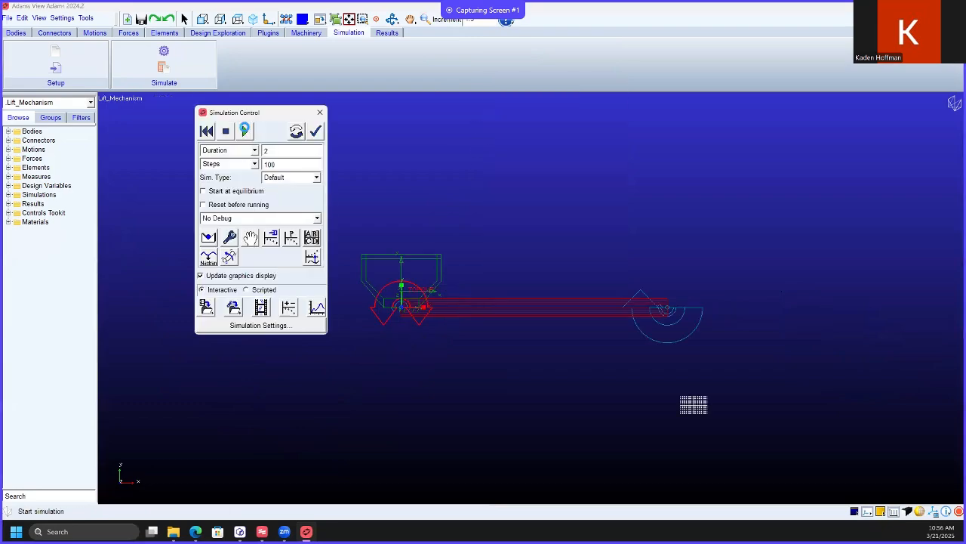
left_click(244, 131)
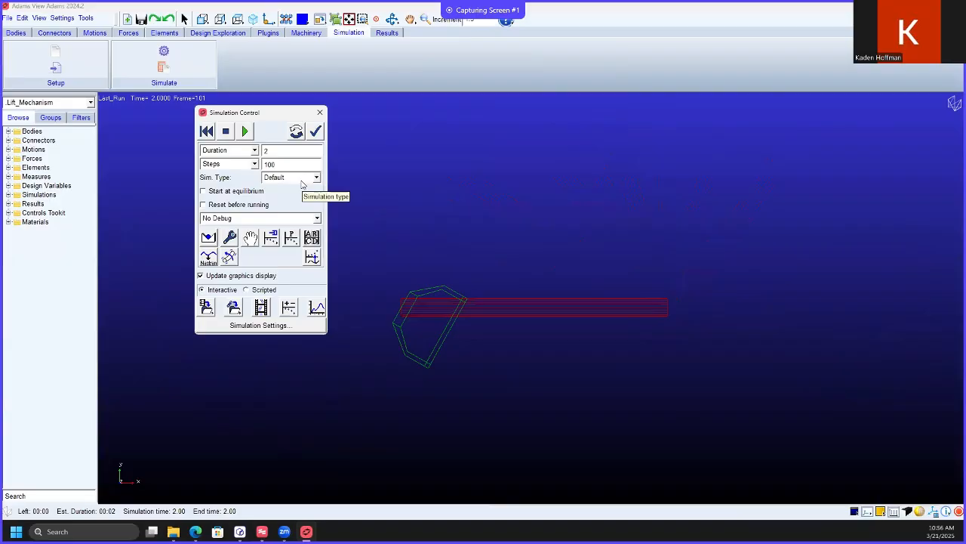